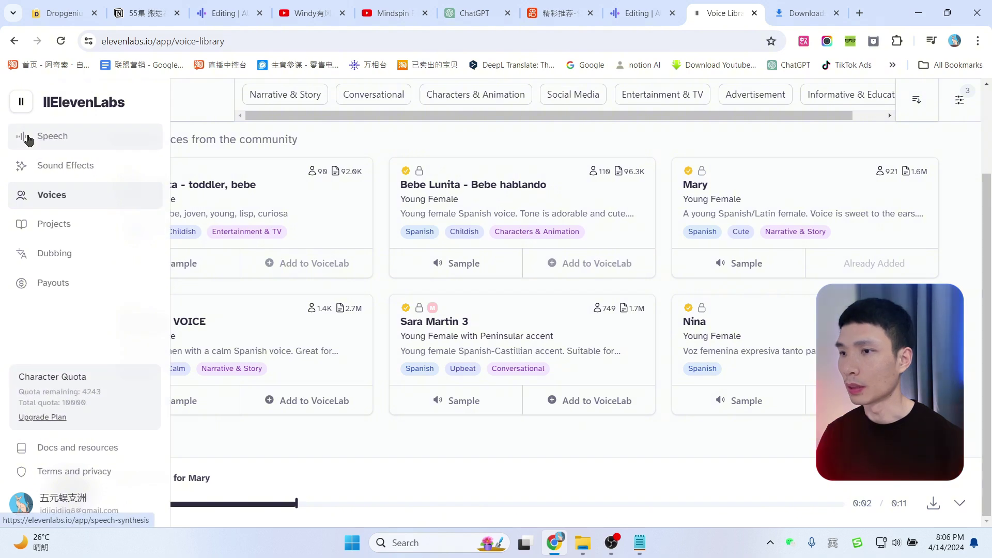
Open speech synthesis and replace its text with the three Spanish passages copied from the Notepad document, starting with "¿Qué estás haciendo?".
{"action": "left_click", "coordinate": [54, 140]}
{"action": "key", "text": "alt+Tab"}
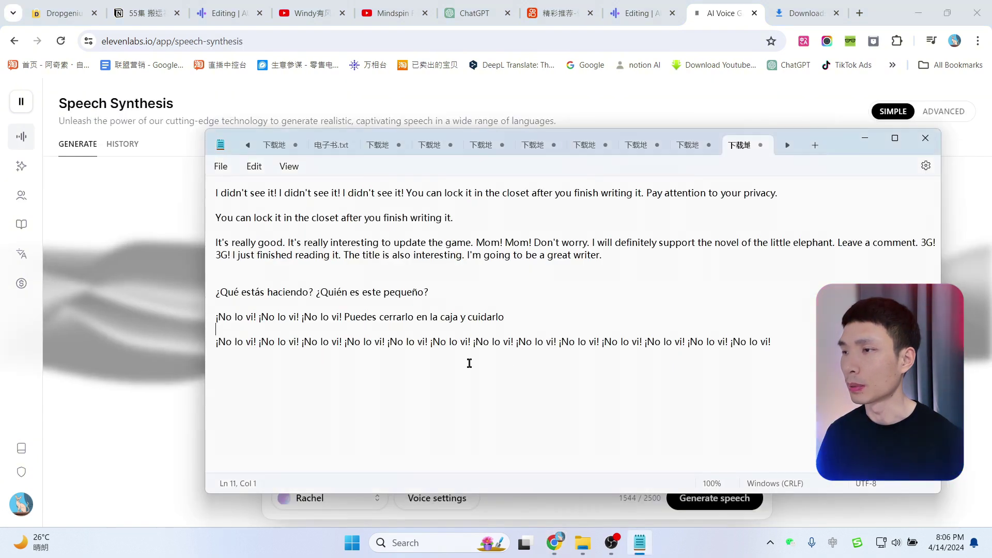
{"action": "left_click_drag", "start_coordinate": [775, 345], "coordinate": [211, 299]}
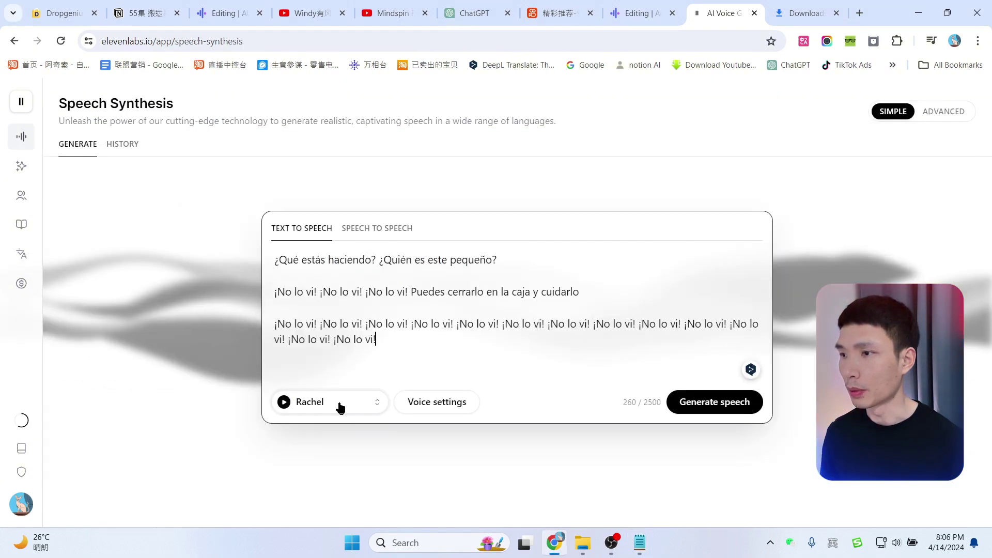
Choose the Mary voice, check the voice settings, and generate speech from the Spanish text.
{"action": "left_click", "coordinate": [330, 402]}
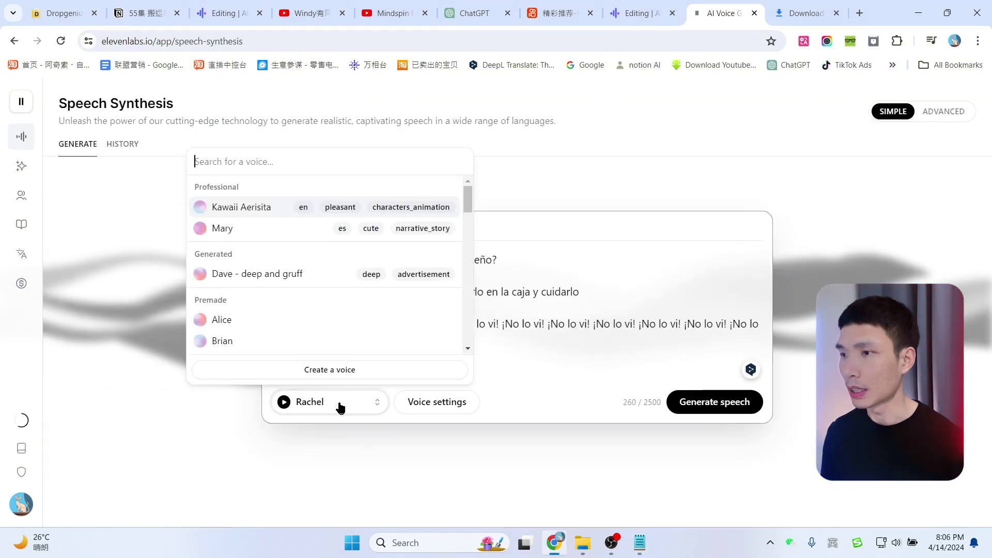
{"action": "left_click", "coordinate": [227, 233]}
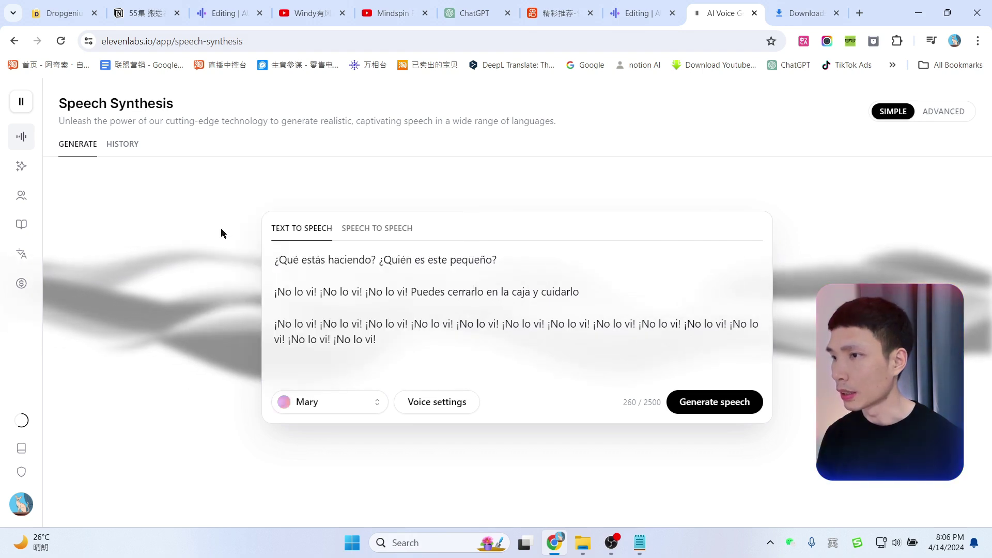
{"action": "left_click", "coordinate": [447, 409]}
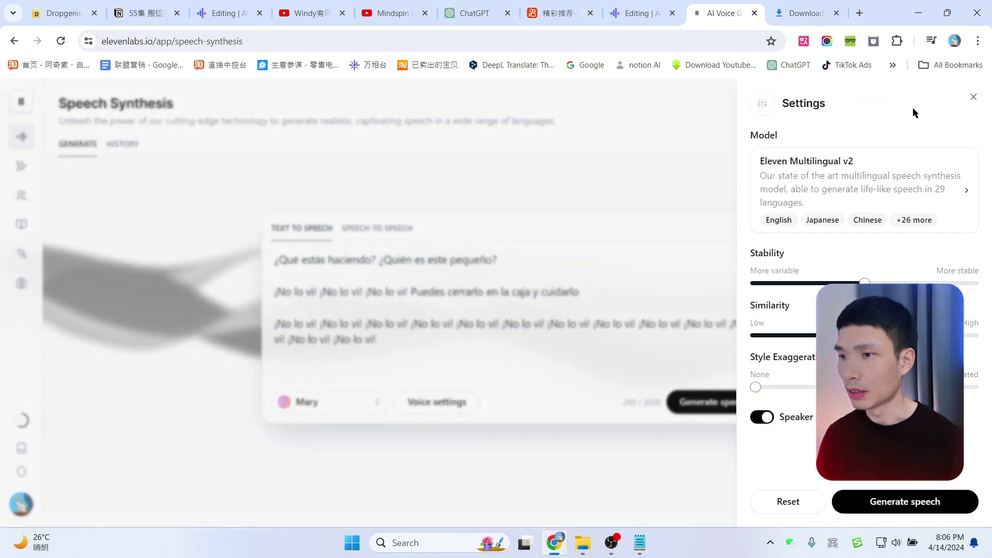
{"action": "left_click", "coordinate": [973, 97]}
{"action": "left_click", "coordinate": [718, 401]}
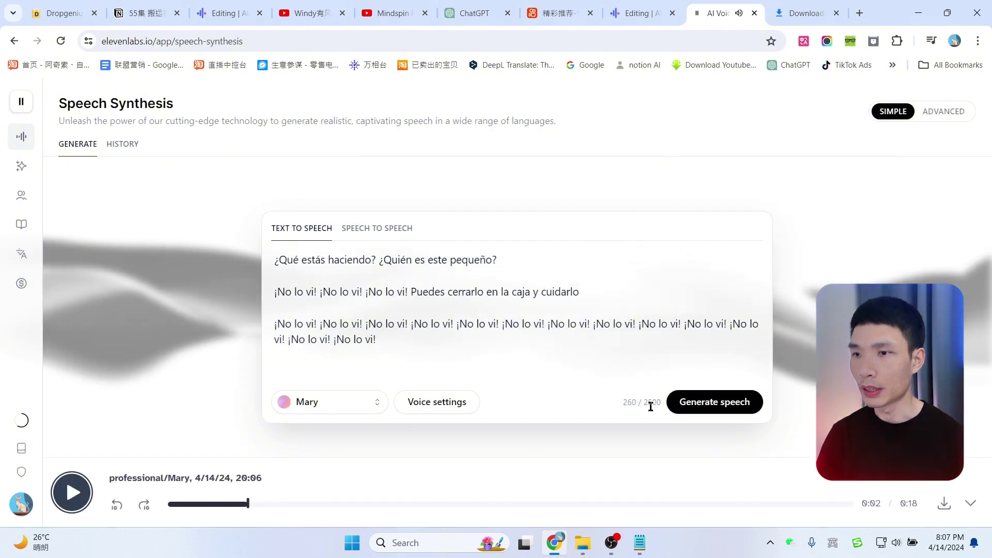
Preview part of the generated Mary speech and download it as an MP3 file.
{"action": "left_click", "coordinate": [73, 493]}
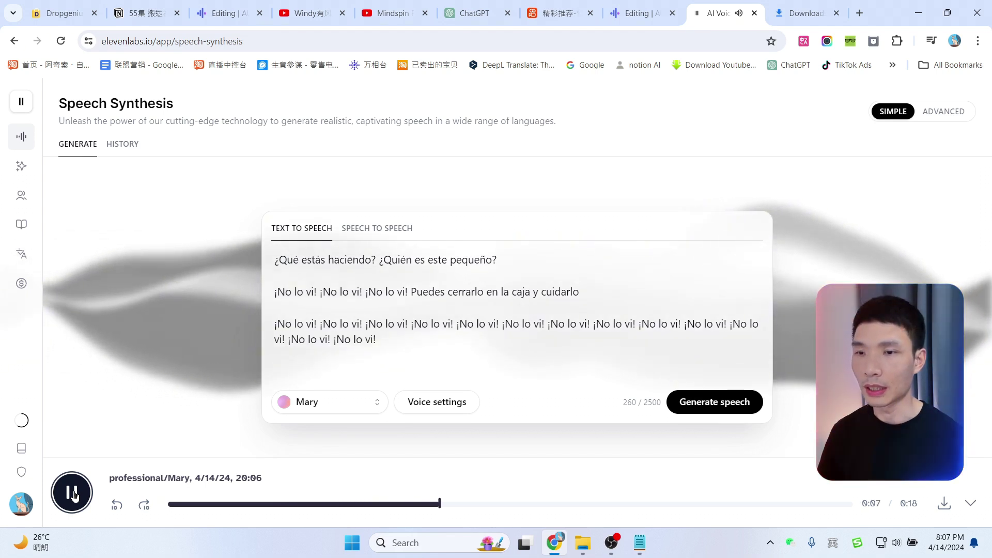
{"action": "left_click", "coordinate": [73, 492]}
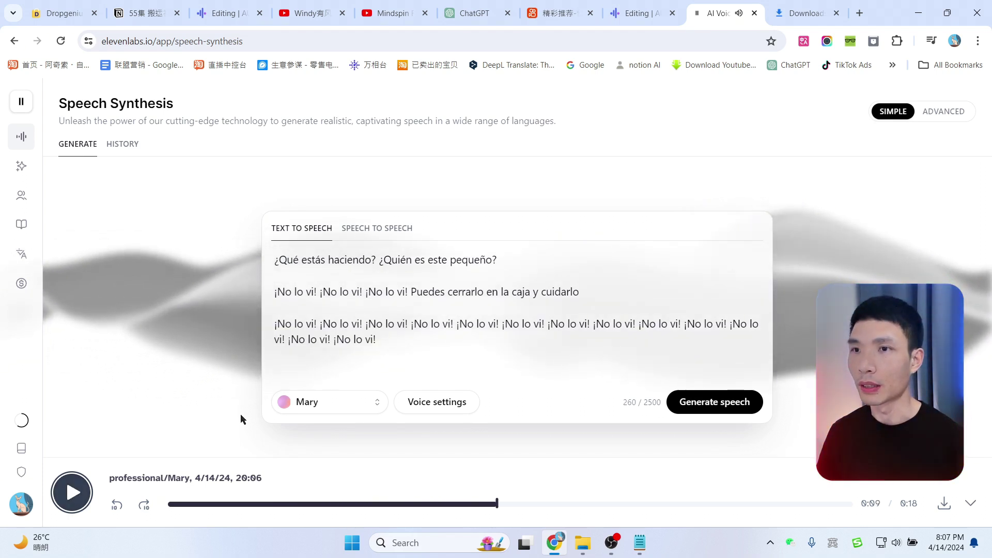
{"action": "left_click", "coordinate": [943, 504]}
{"action": "left_click", "coordinate": [931, 41]}
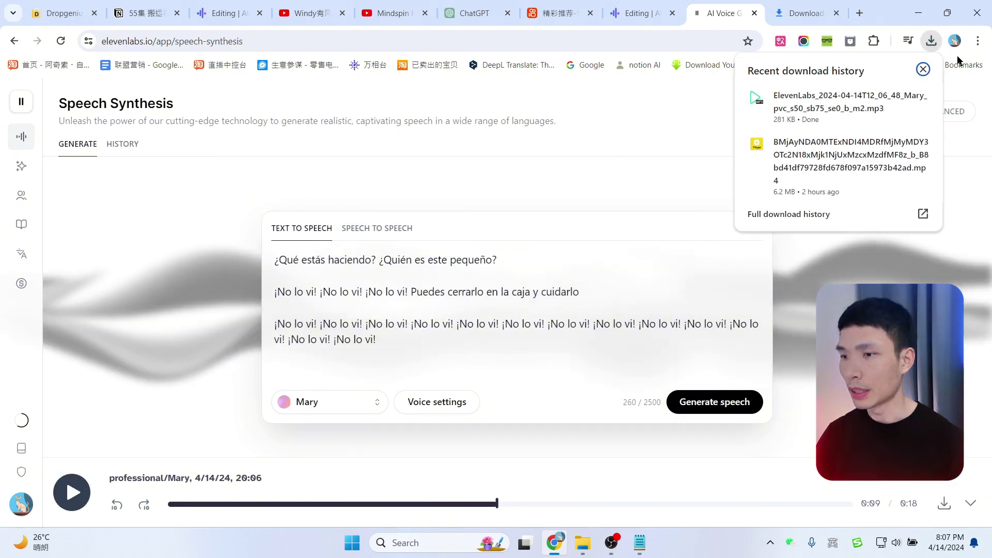
{"action": "left_click", "coordinate": [933, 84]}
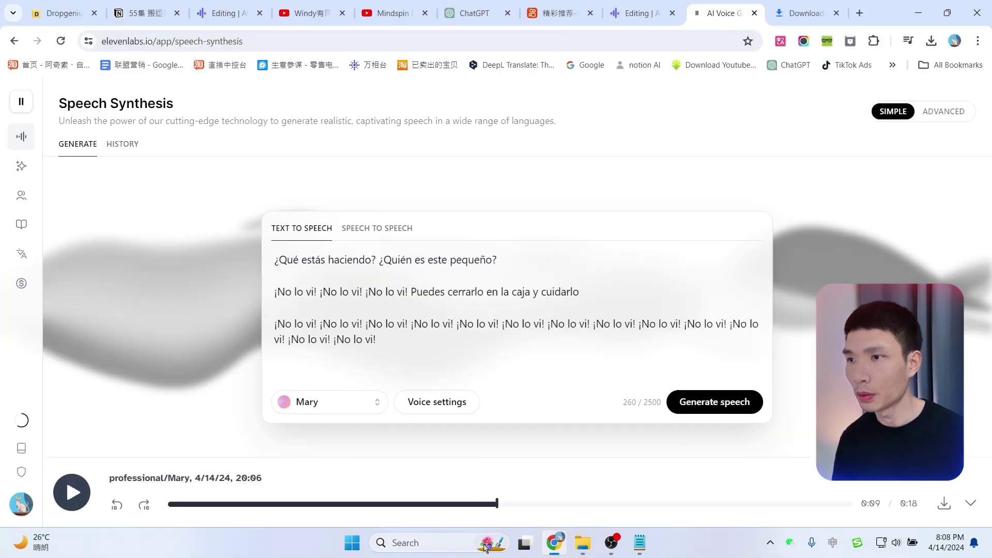
Launch CapCut to edit the video.
{"action": "left_click", "coordinate": [414, 542]}
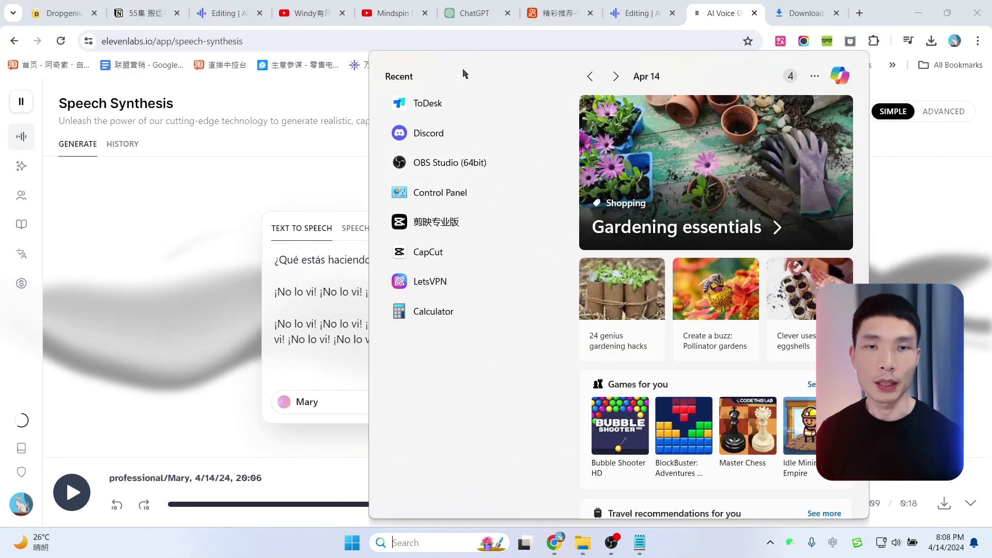
{"action": "left_click", "coordinate": [458, 252]}
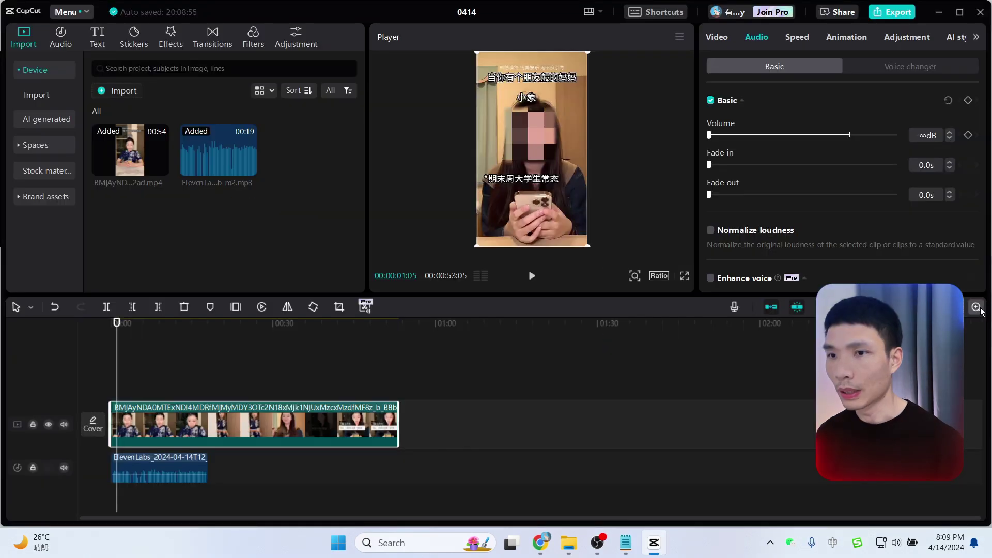
Play the opening of project 0414 to check the ElevenLabs narration against the video, and return to the timeline start.
{"action": "scroll", "coordinate": [216, 352], "scroll_direction": "up", "scroll_amount": 2}
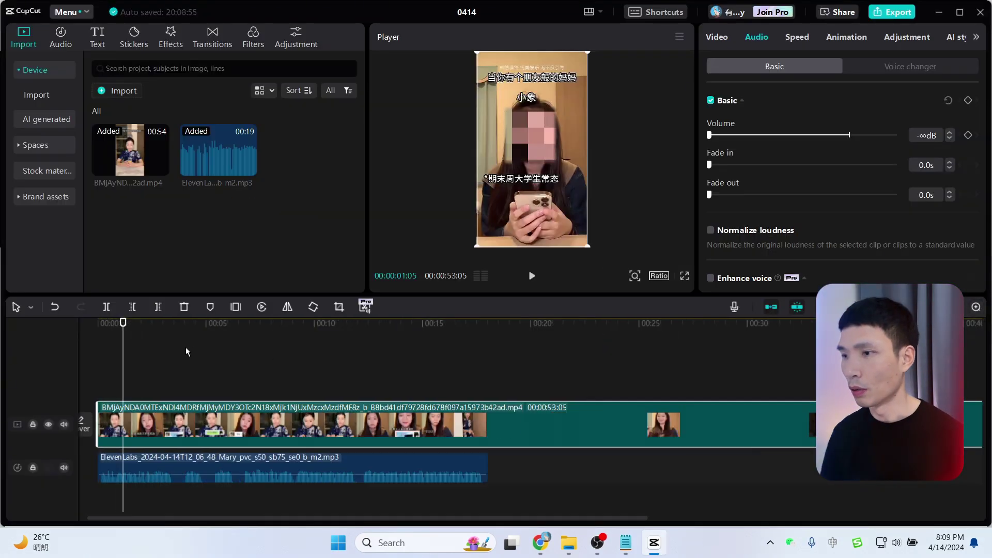
{"action": "left_click_drag", "start_coordinate": [120, 339], "coordinate": [101, 337]}
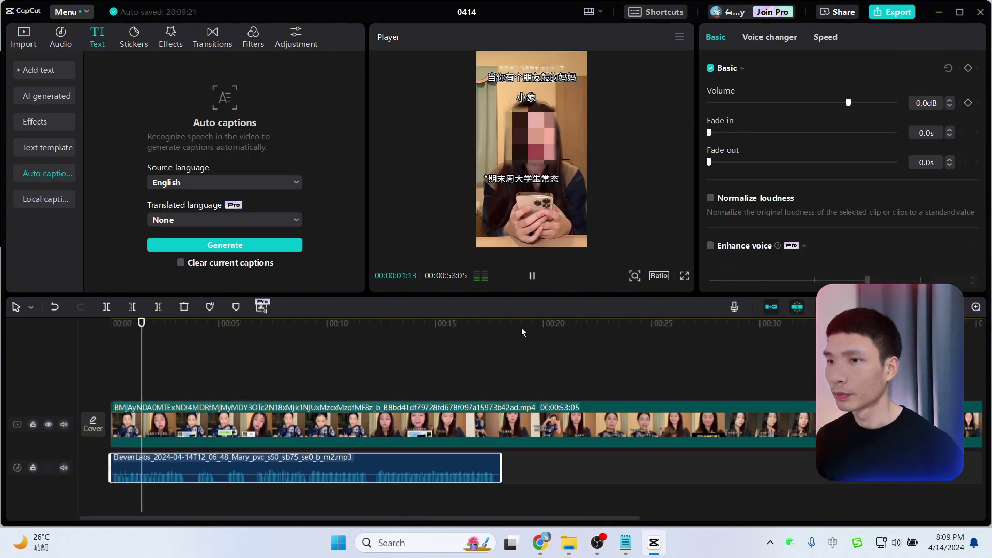
{"action": "key", "text": "space"}
{"action": "key", "text": "Home"}
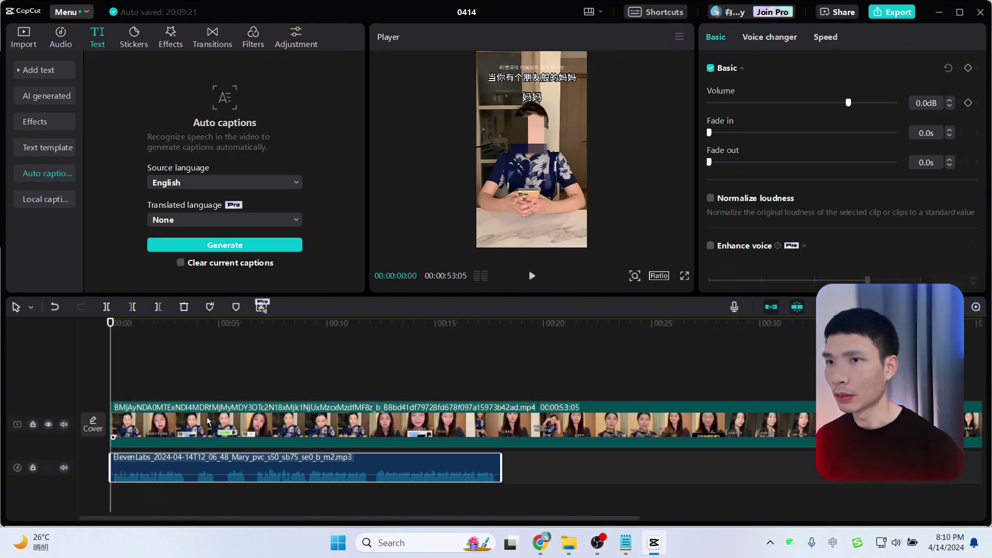
Delete the ElevenLabs narration clip from the timeline, leaving only the video clip.
{"action": "left_click", "coordinate": [265, 404]}
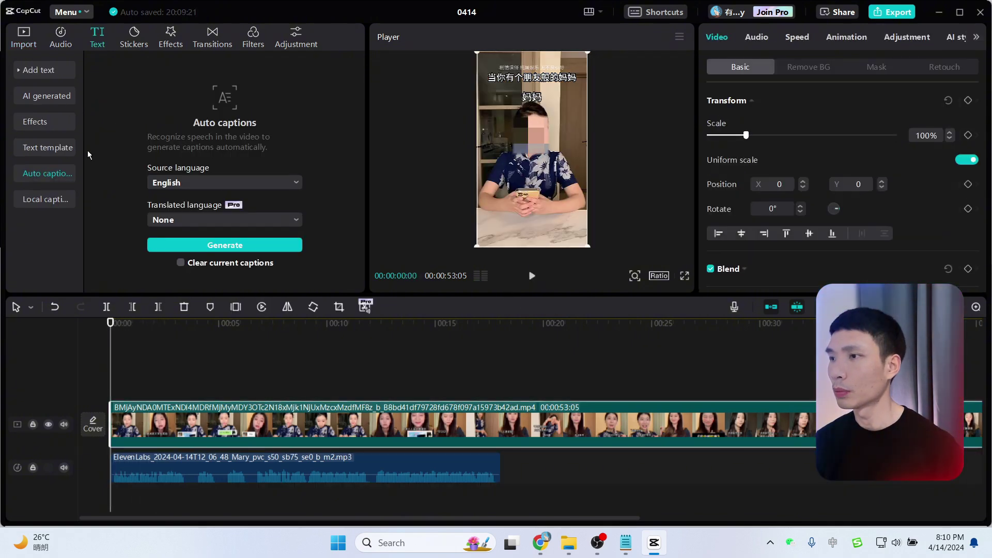
{"action": "left_click_drag", "start_coordinate": [111, 328], "coordinate": [163, 357]}
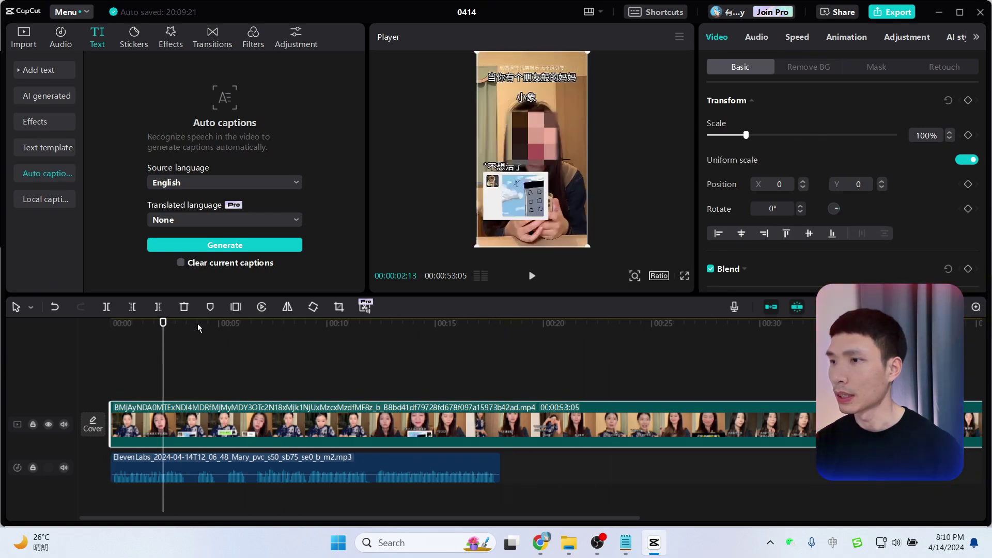
{"action": "left_click", "coordinate": [215, 468]}
{"action": "key", "text": "Delete"}
Generate auto captions for the video with Chinese as the source language and no translated language.
{"action": "left_click", "coordinate": [222, 185]}
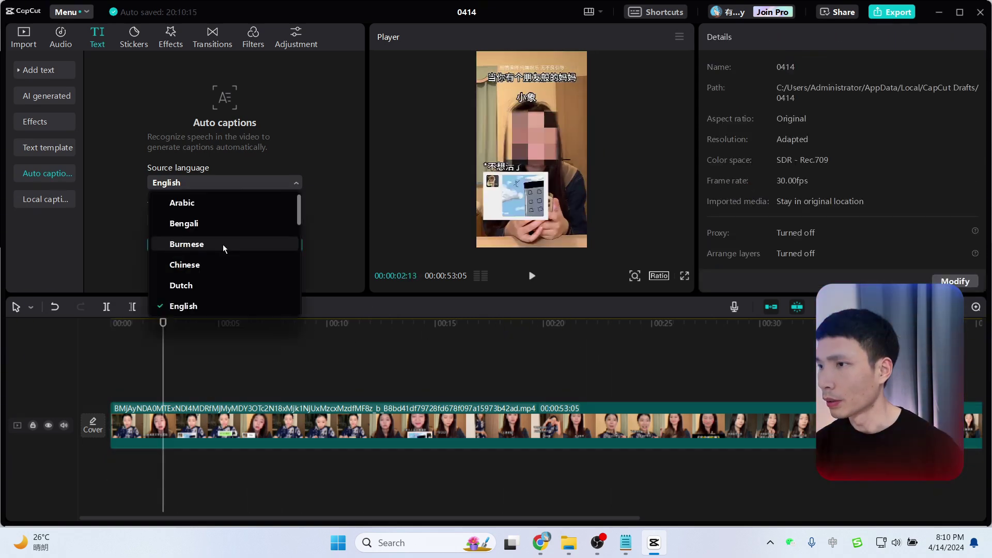
{"action": "scroll", "coordinate": [224, 273], "scroll_direction": "down", "scroll_amount": 3}
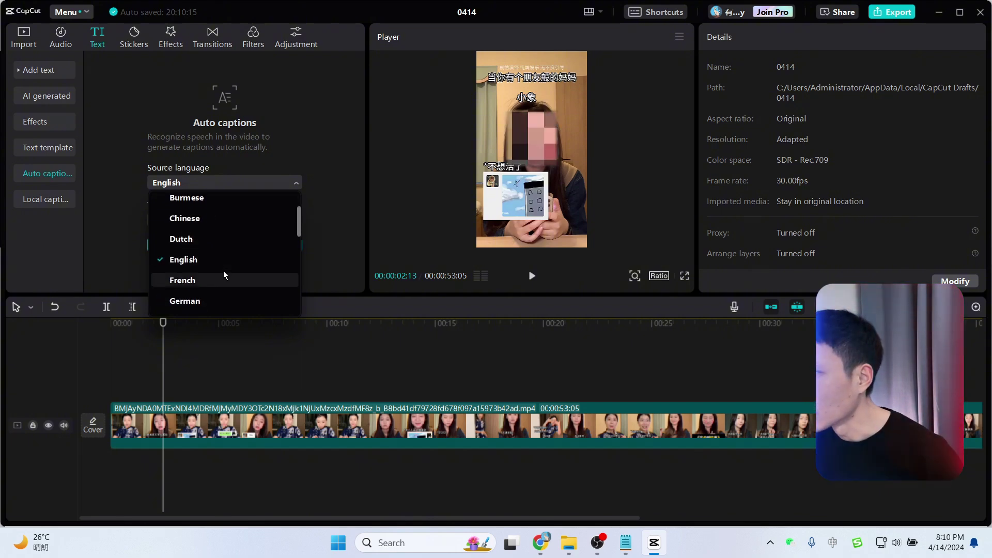
{"action": "scroll", "coordinate": [224, 271], "scroll_direction": "up", "scroll_amount": 3}
{"action": "left_click", "coordinate": [224, 264]}
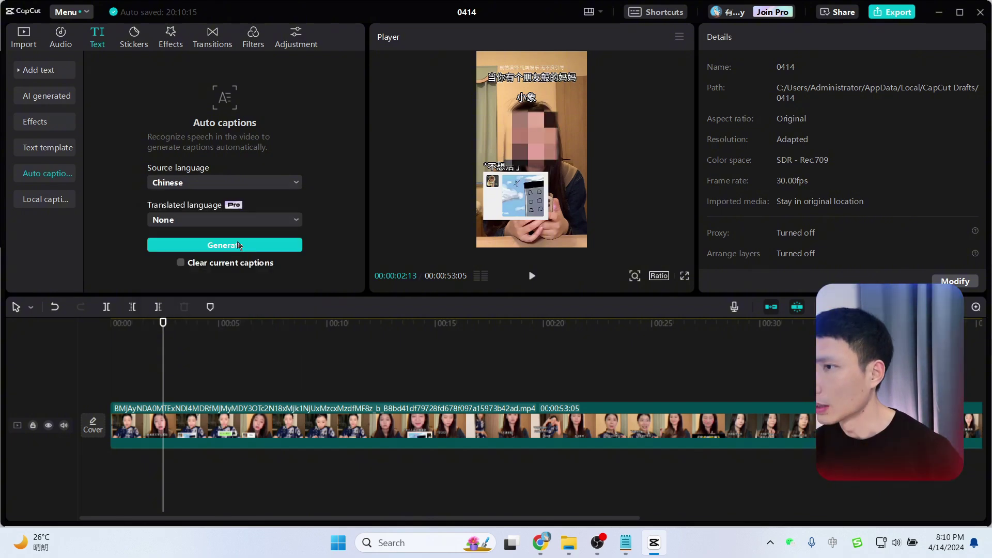
{"action": "left_click", "coordinate": [215, 225]}
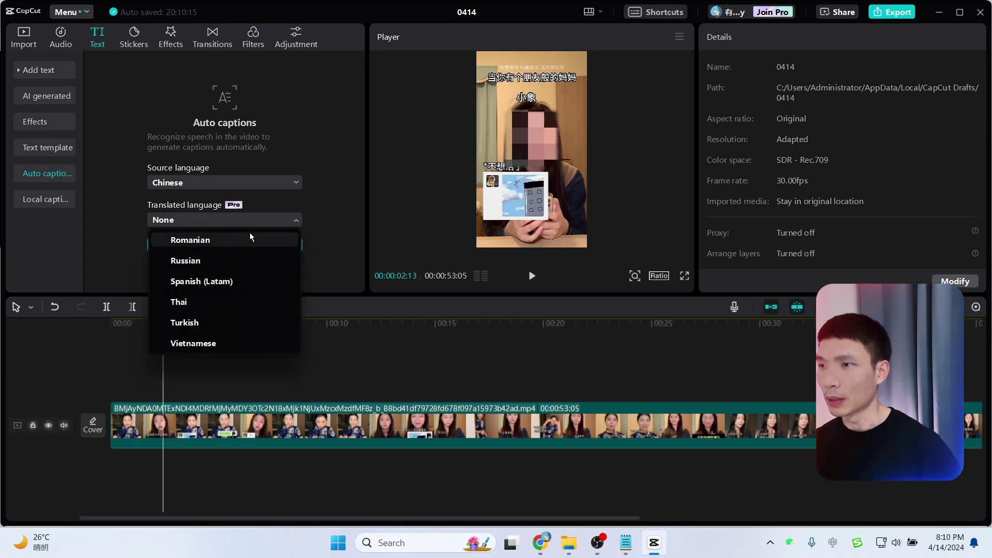
{"action": "left_click", "coordinate": [342, 188]}
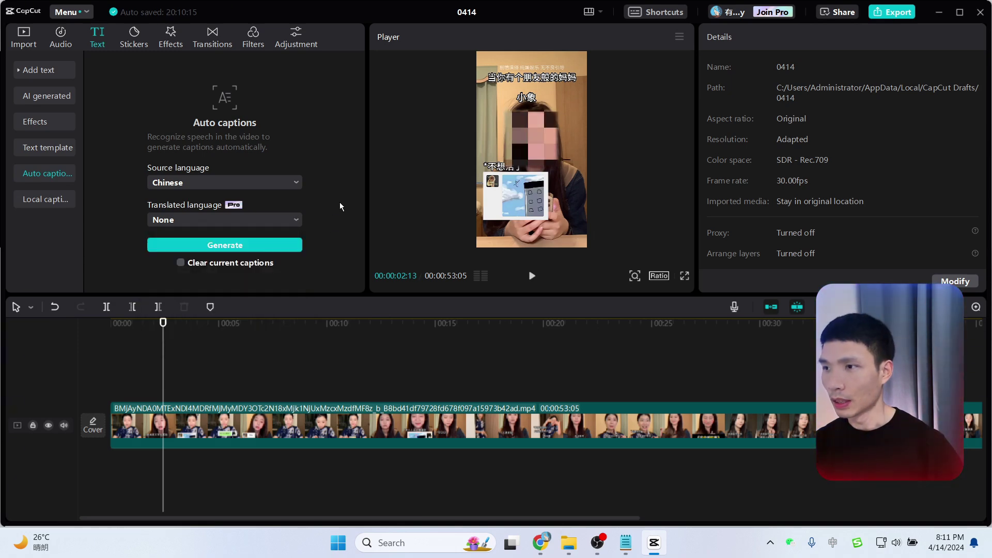
{"action": "left_click", "coordinate": [238, 250]}
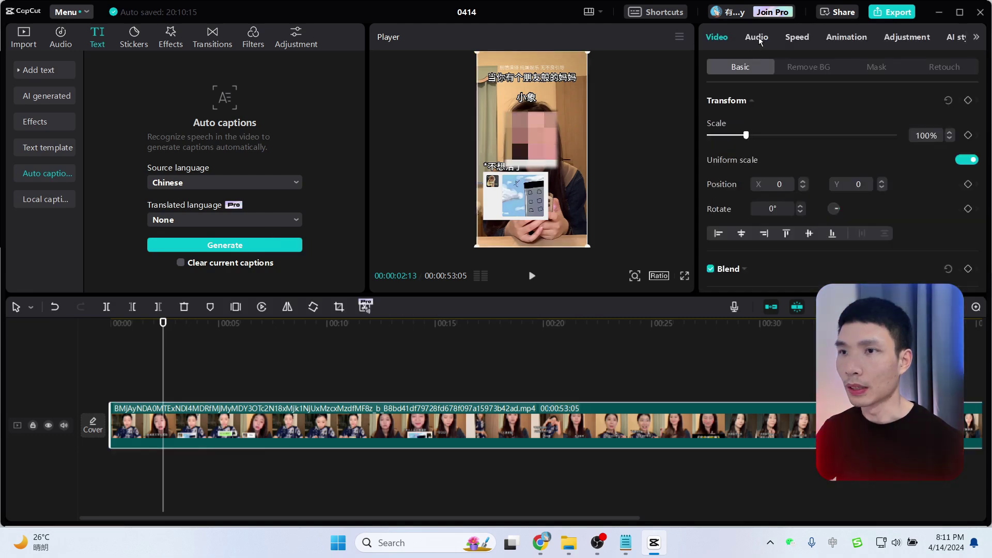
{"action": "left_click", "coordinate": [243, 251]}
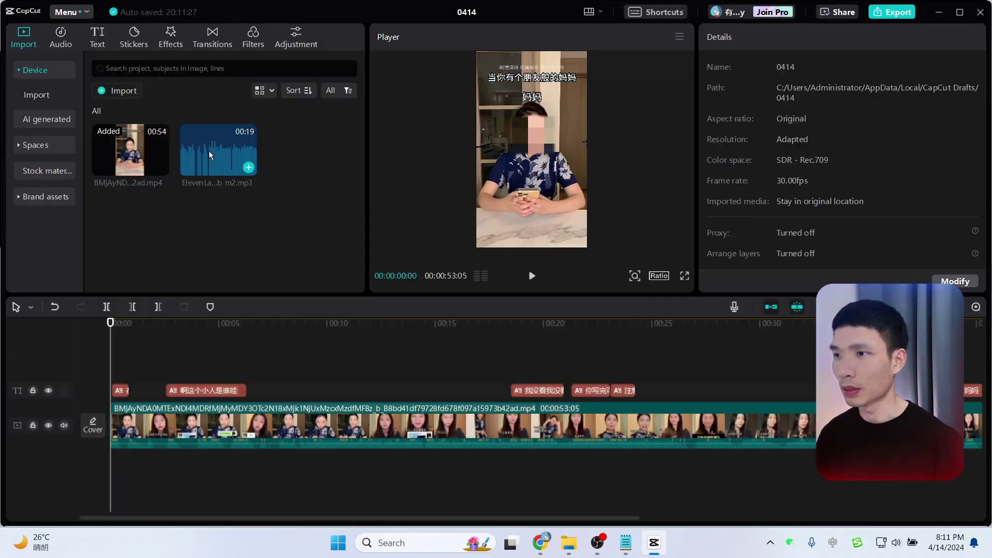
Place the ElevenLabs MP3 under the video at the timeline start and lower the video clip's volume to -∞ dB.
{"action": "left_click_drag", "start_coordinate": [217, 154], "coordinate": [96, 511]}
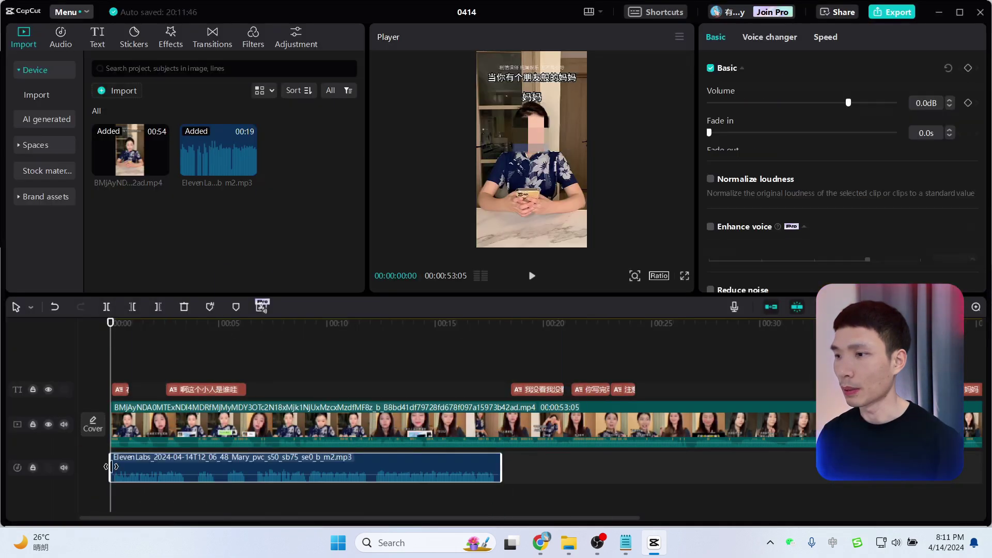
{"action": "left_click", "coordinate": [210, 405]}
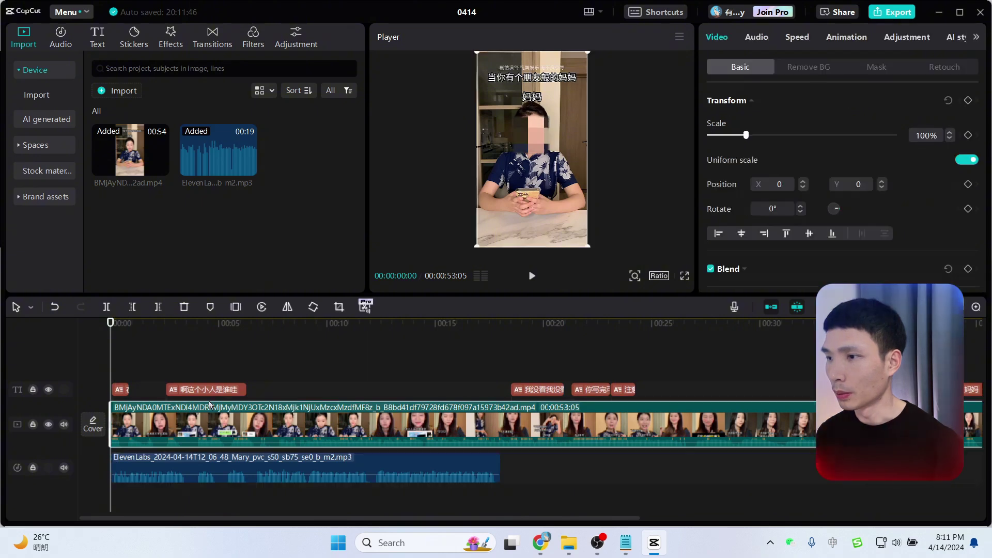
{"action": "left_click", "coordinate": [757, 38]}
{"action": "left_click_drag", "start_coordinate": [856, 139], "coordinate": [709, 137]}
Replay the first seconds of the timeline to compare the Spanish narration's timing with the Chinese captions and video.
{"action": "key", "text": "space"}
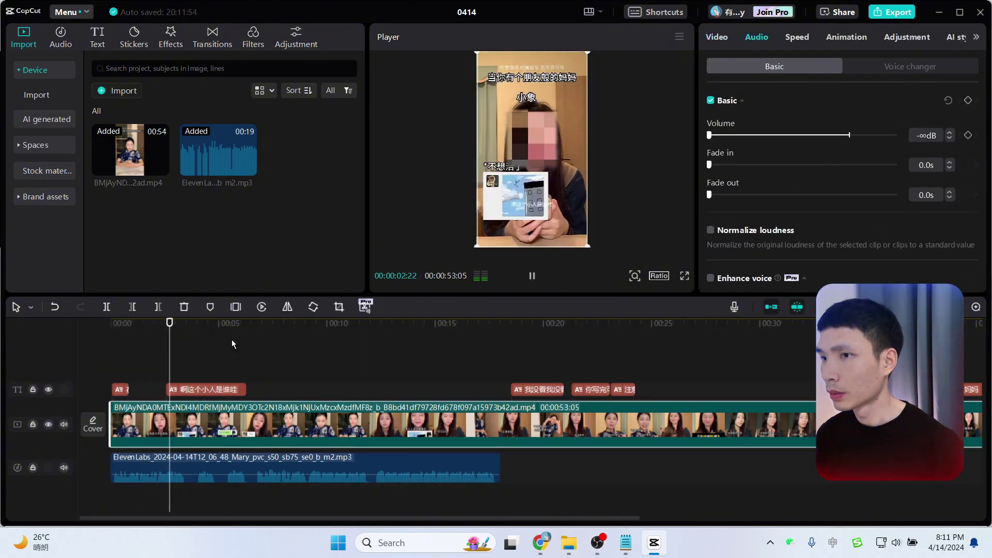
{"action": "left_click", "coordinate": [120, 322]}
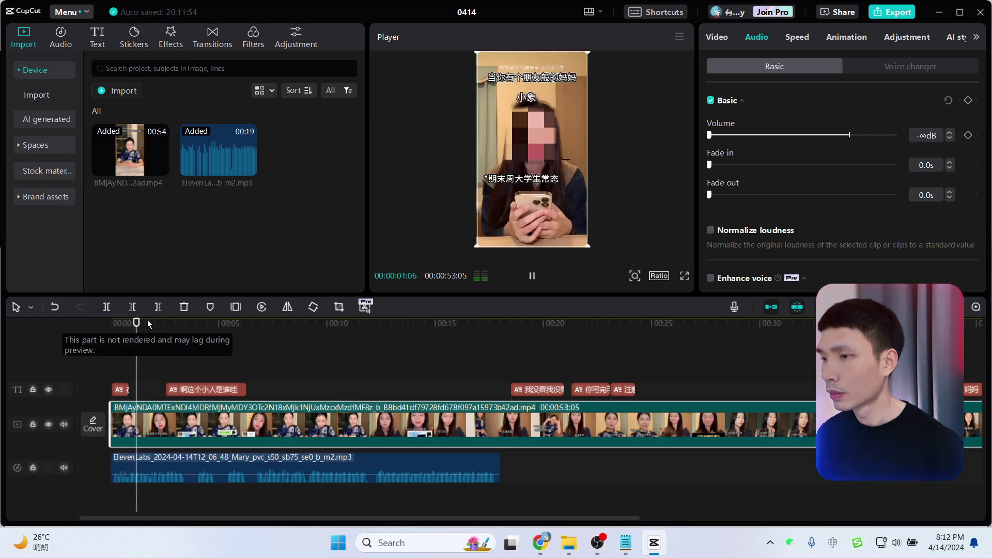
{"action": "key", "text": "space"}
{"action": "left_click", "coordinate": [119, 323]}
{"action": "key", "text": "space"}
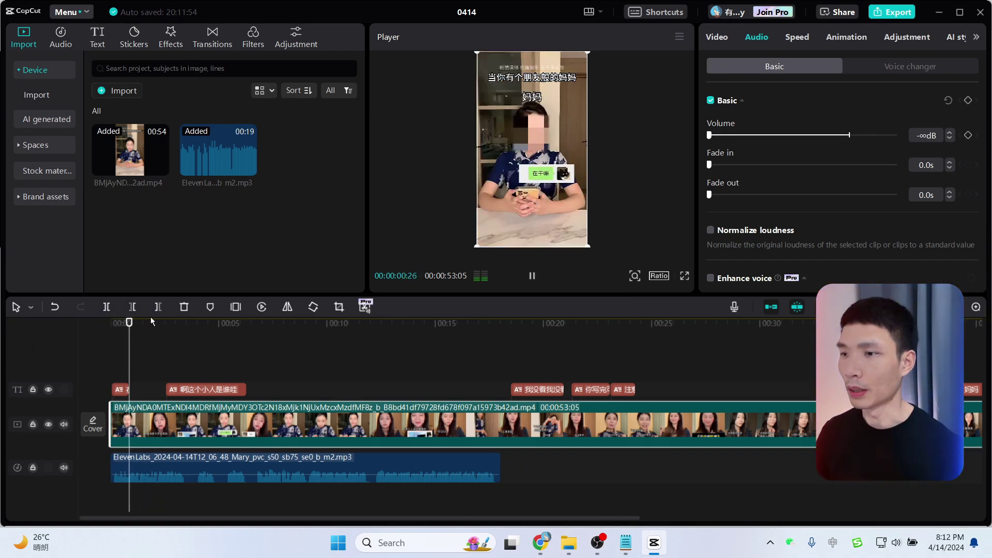
{"action": "key", "text": "space"}
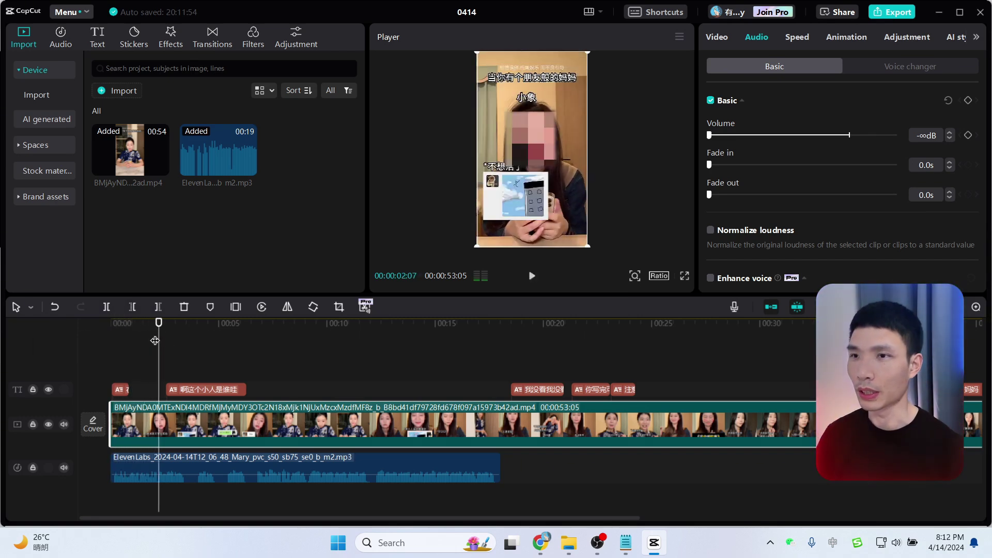
{"action": "left_click_drag", "start_coordinate": [201, 334], "coordinate": [108, 334]}
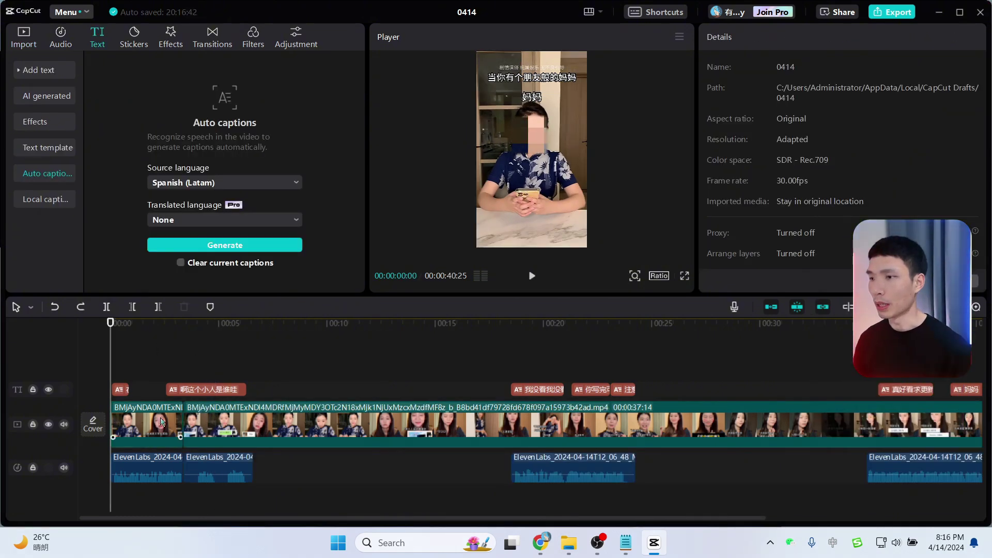
Select both video clips on the timeline and check their audio volume setting.
{"action": "left_click", "coordinate": [162, 422]}
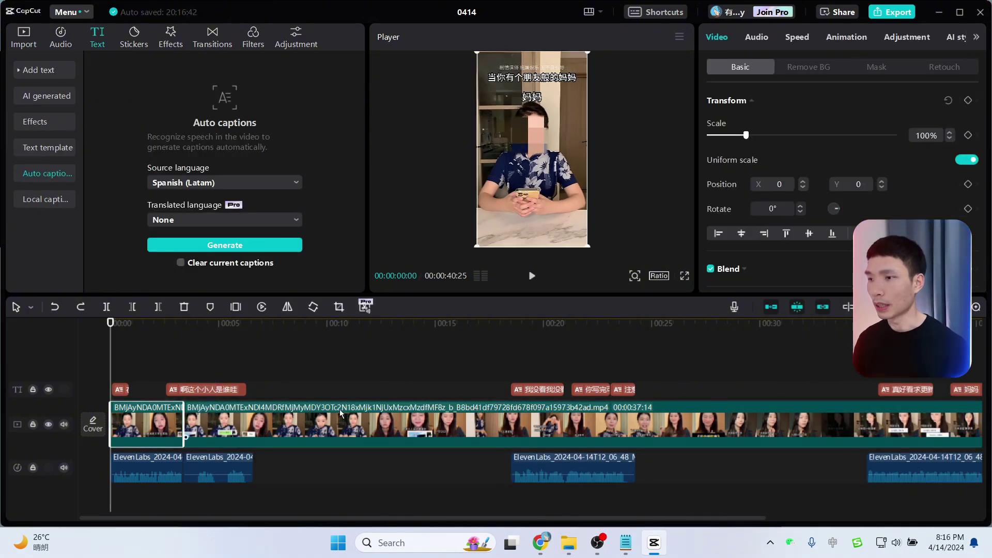
{"action": "left_click", "coordinate": [751, 441]}
{"action": "left_click_drag", "start_coordinate": [747, 517], "coordinate": [887, 517]}
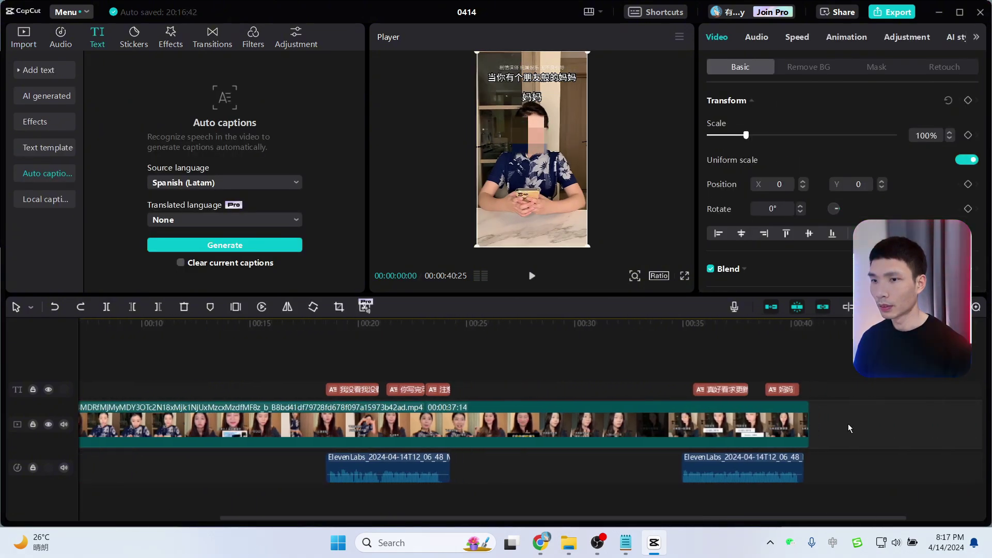
{"action": "scroll", "coordinate": [178, 372], "scroll_direction": "left", "scroll_amount": 5}
{"action": "left_click", "coordinate": [485, 233]}
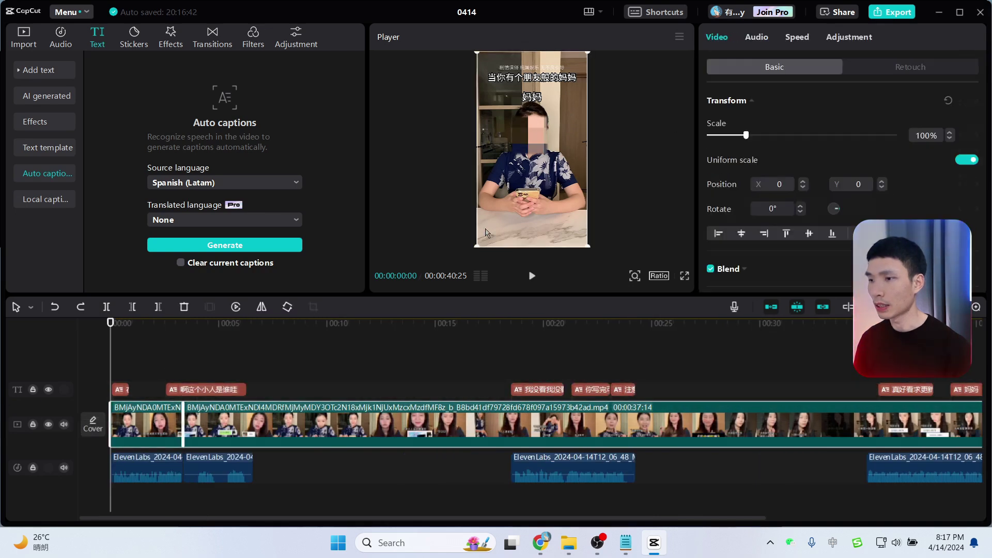
{"action": "left_click", "coordinate": [757, 38]}
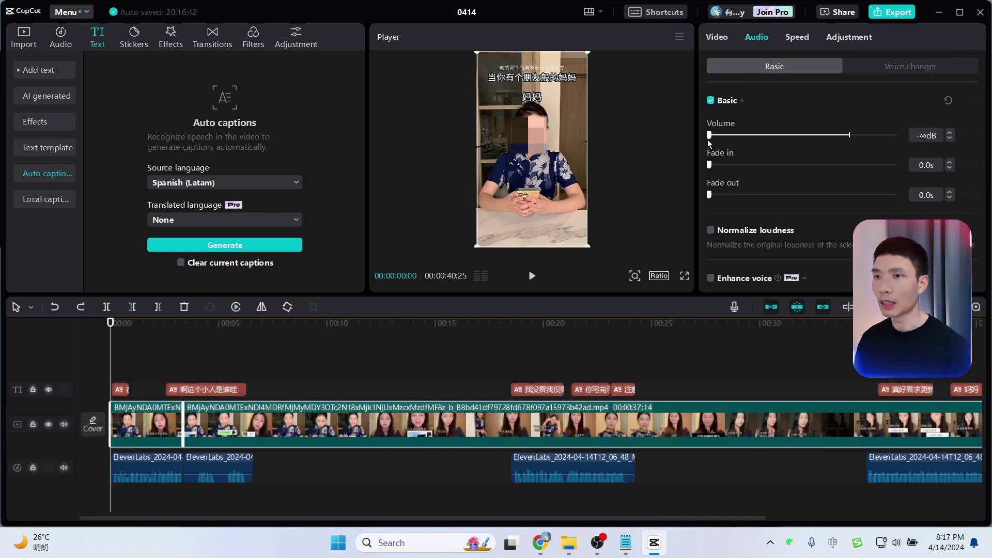
Generate auto captions for the ElevenLabs narration with Spanish (Latam) as the source language and no translated language.
{"action": "left_click", "coordinate": [144, 470]}
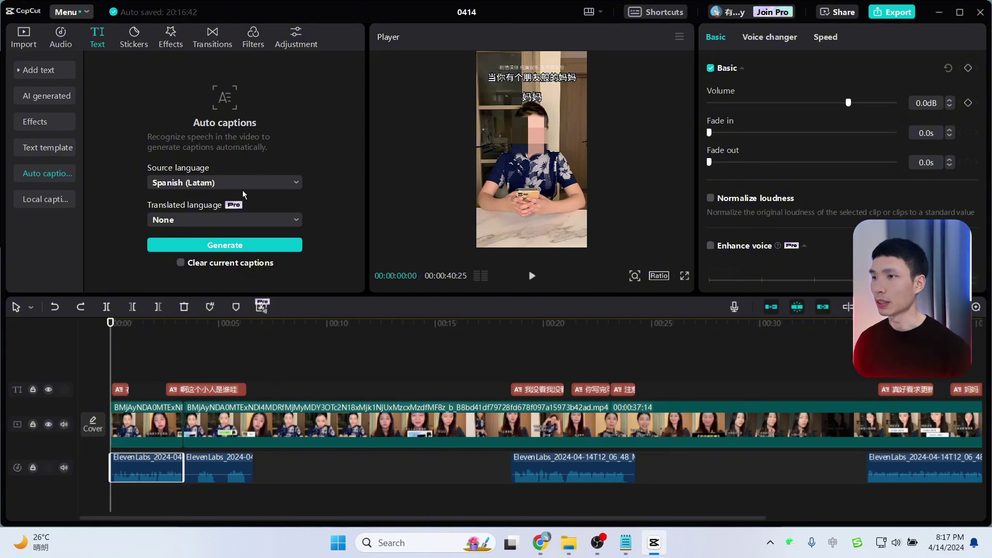
{"action": "left_click", "coordinate": [264, 183]}
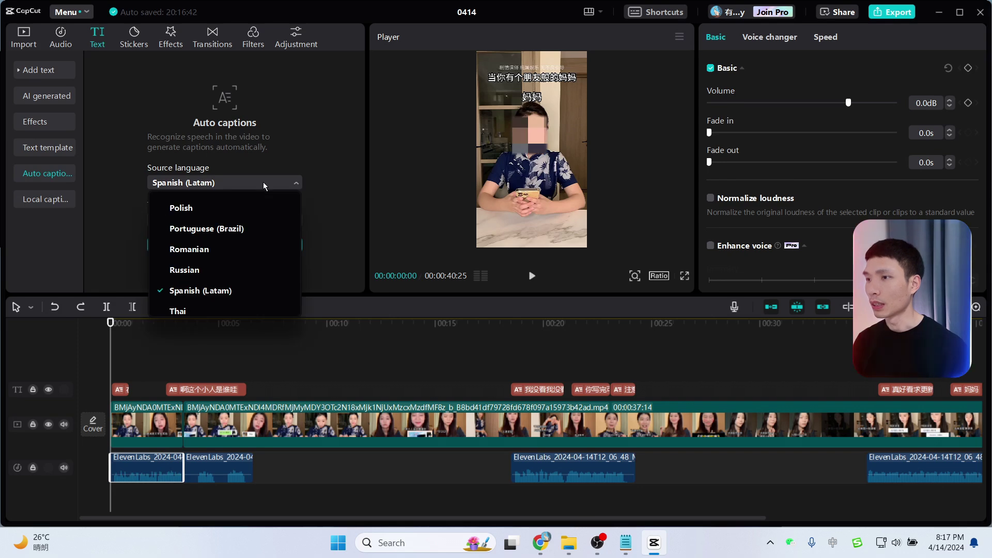
{"action": "left_click", "coordinate": [215, 292]}
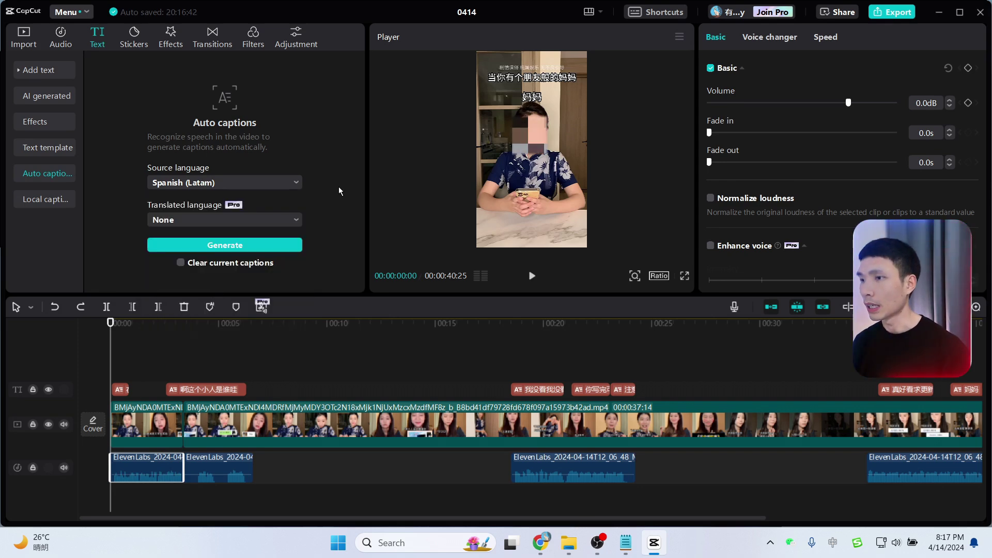
{"action": "left_click", "coordinate": [247, 251]}
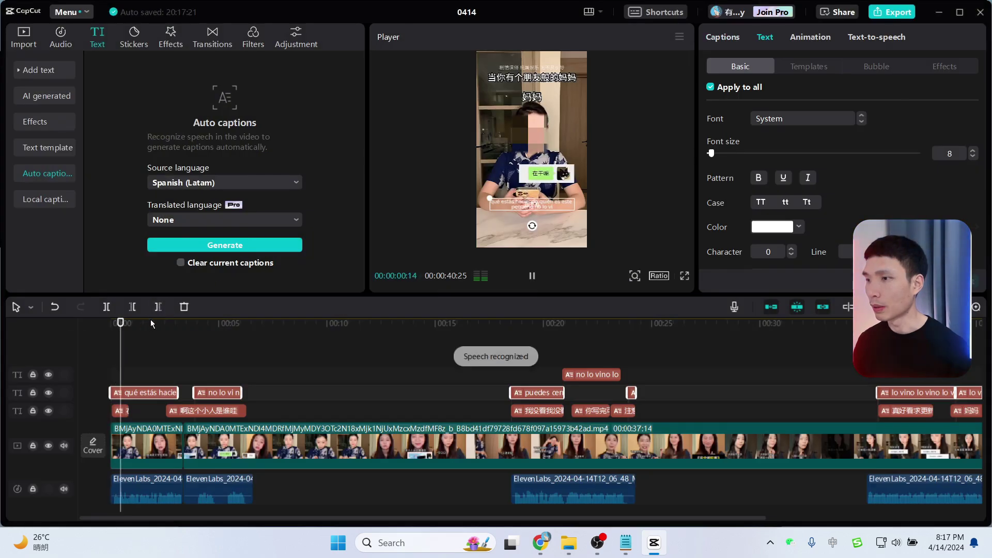
Play the first seconds of the timeline and view the frame full screen to examine the new Spanish captions.
{"action": "key", "text": "space"}
{"action": "key", "text": "space"}
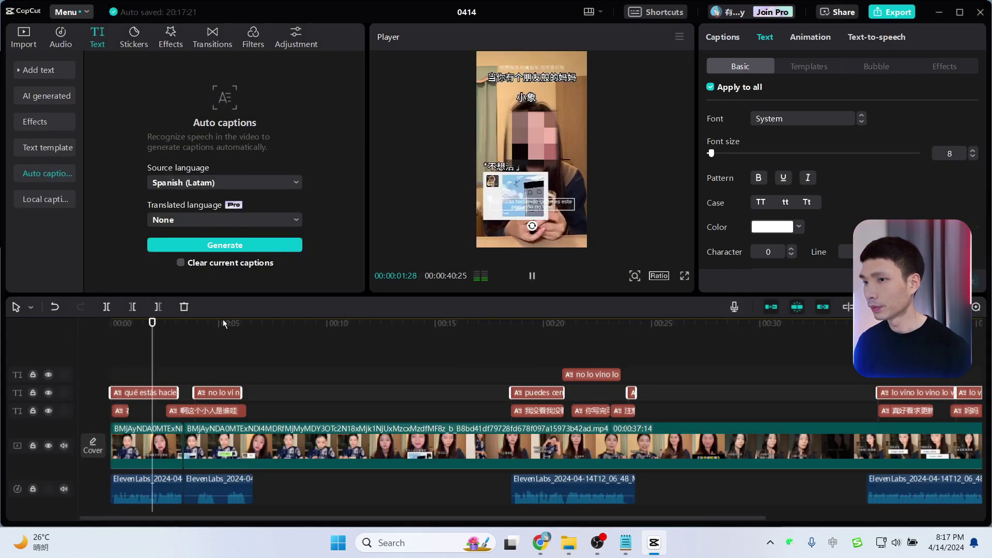
{"action": "key", "text": "space"}
{"action": "left_click", "coordinate": [684, 276]}
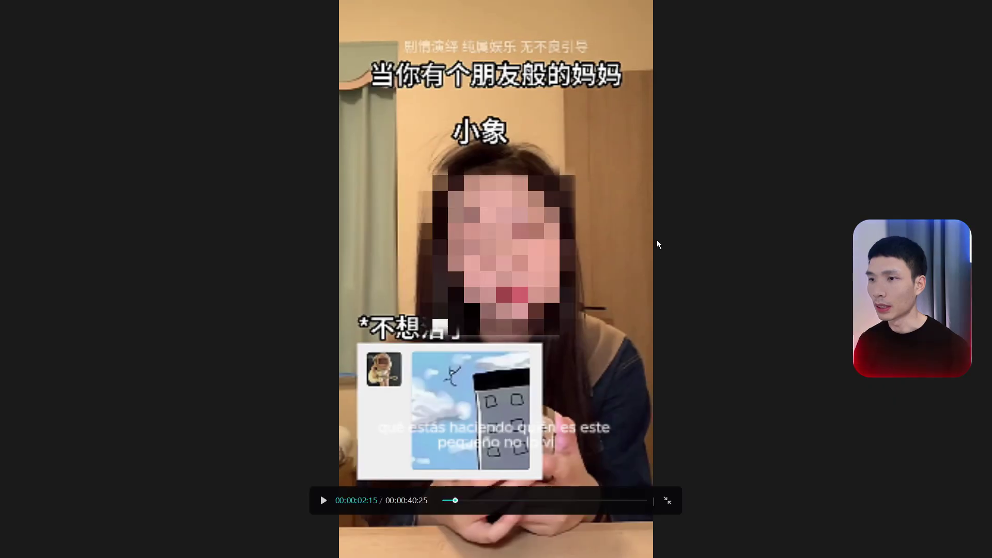
{"action": "key", "text": "Escape"}
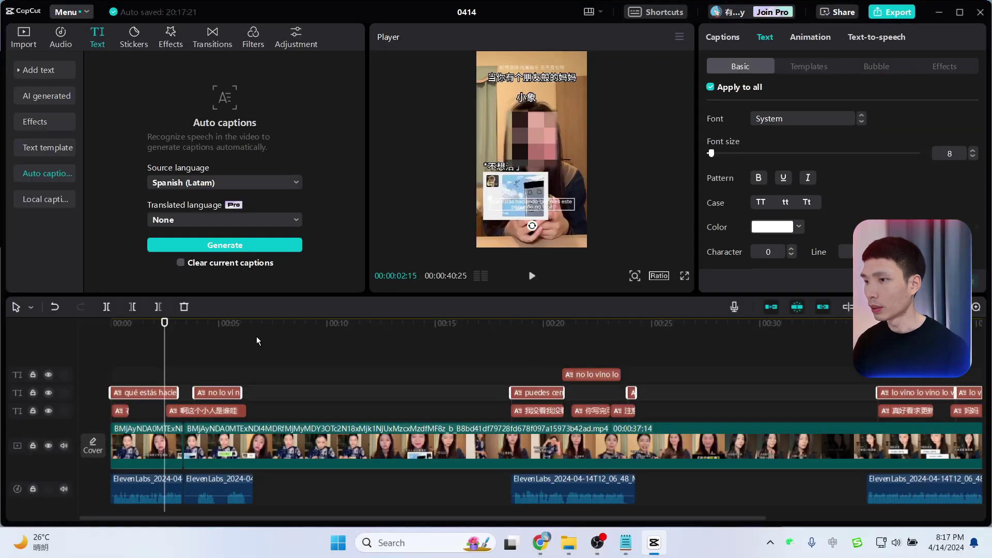
{"action": "left_click_drag", "start_coordinate": [161, 334], "coordinate": [145, 335]}
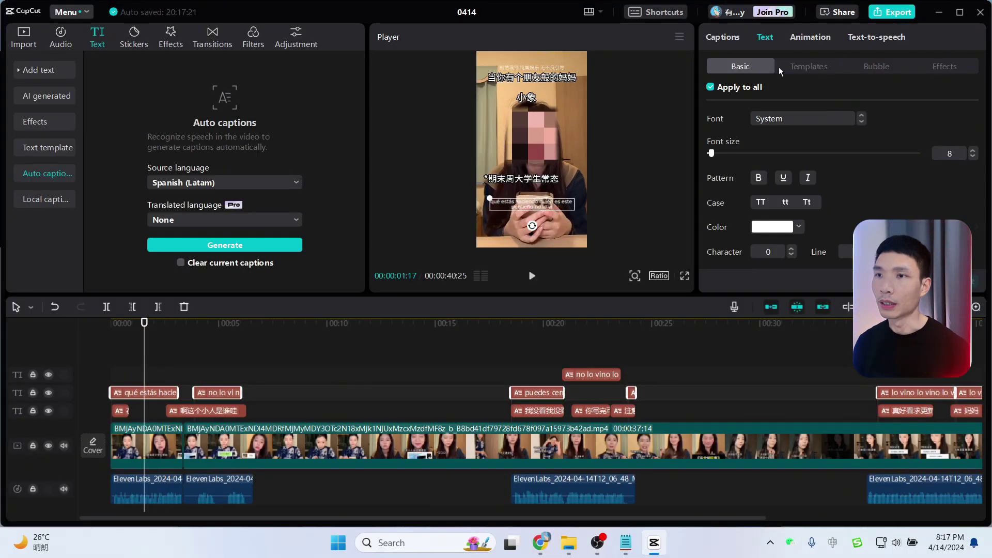
Set the Spanish captions' font to Kanit-Black and split the first caption after "qué estás haciendo".
{"action": "left_click", "coordinate": [794, 122]}
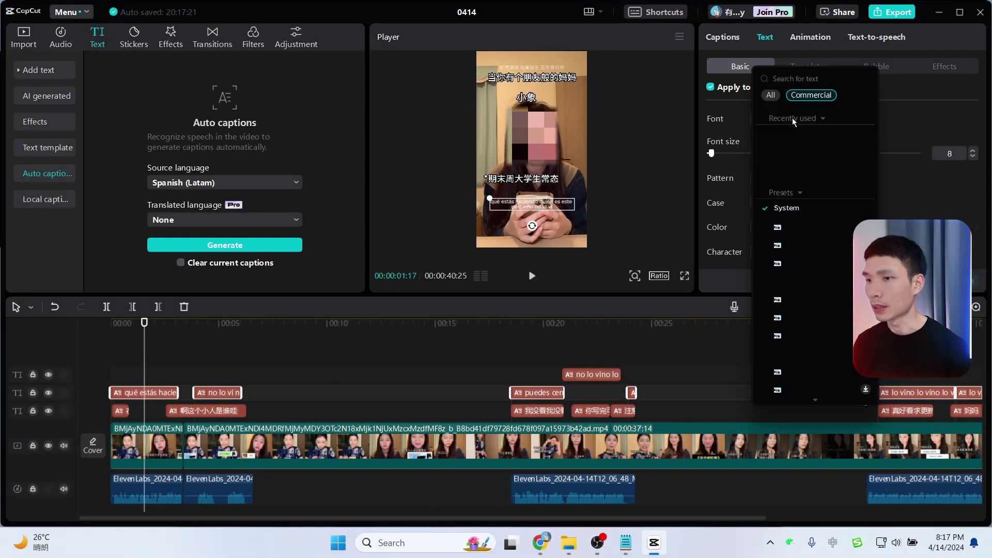
{"action": "left_click", "coordinate": [793, 173]}
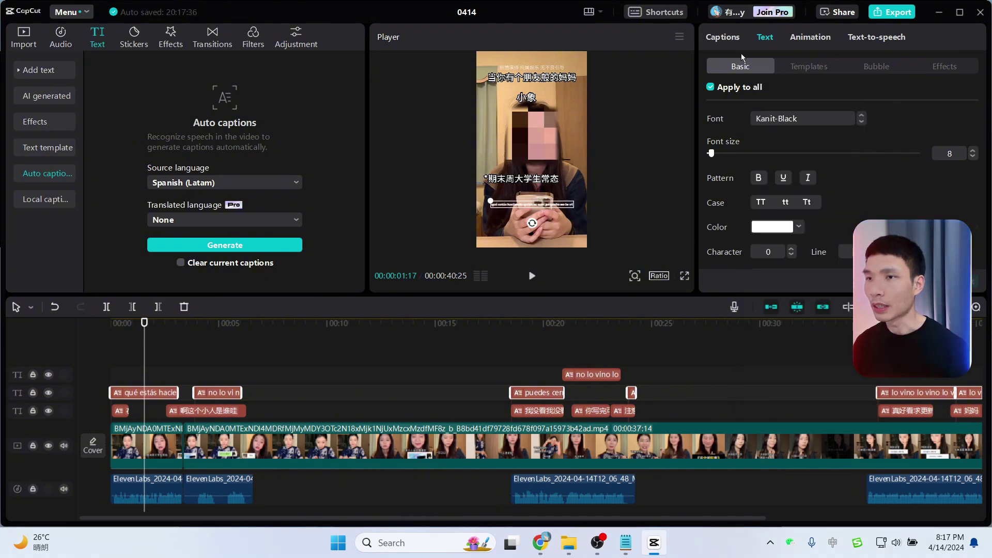
{"action": "left_click", "coordinate": [722, 37]}
{"action": "left_click", "coordinate": [800, 102]}
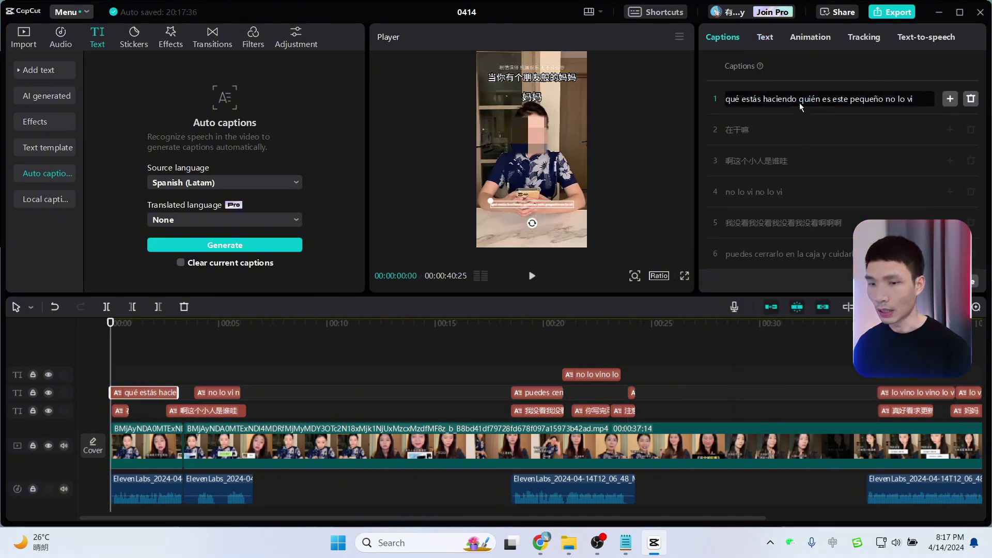
{"action": "key", "text": "Return"}
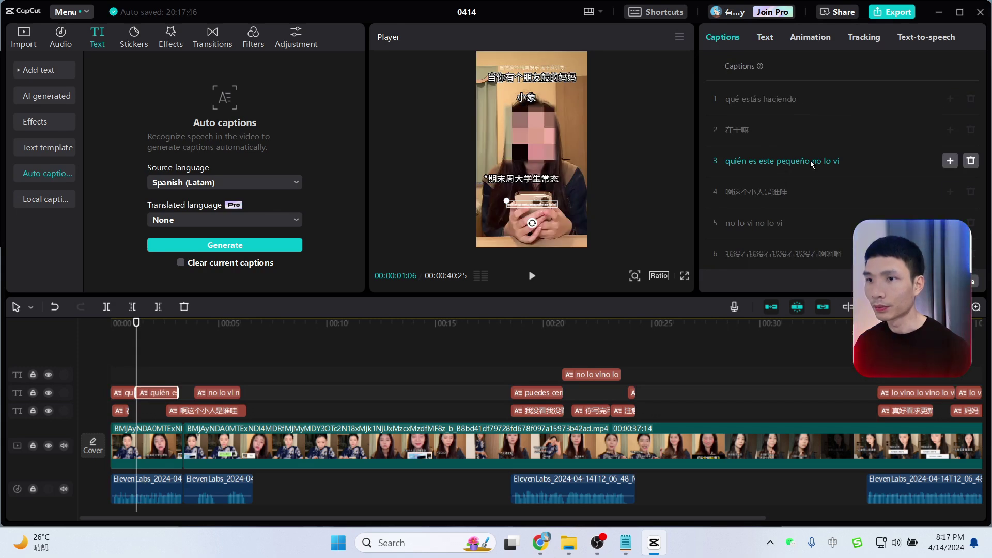
Select all Spanish captions on the timeline, set their font to ZY Trend and increase the font size to about 13.
{"action": "left_click", "coordinate": [239, 339]}
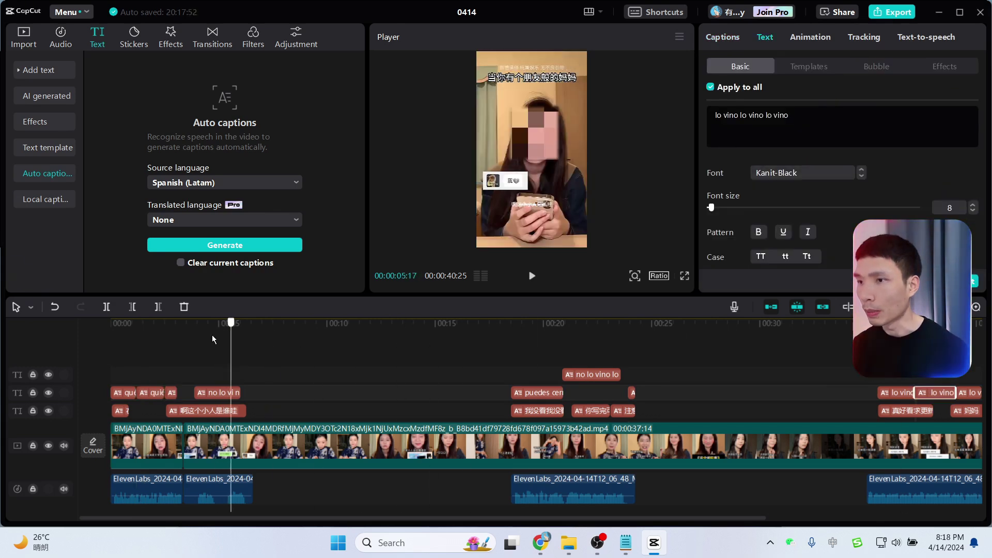
{"action": "left_click_drag", "start_coordinate": [213, 339], "coordinate": [151, 338]}
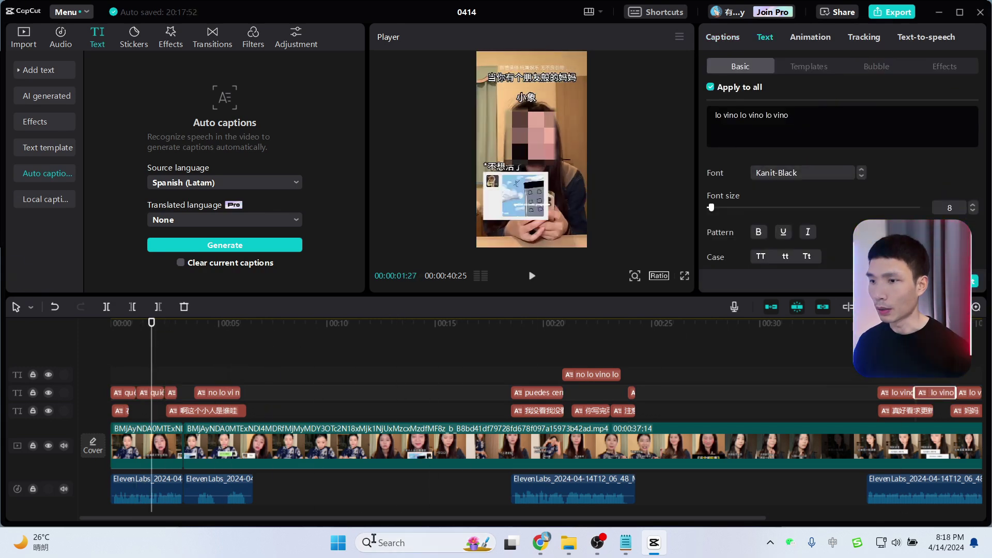
{"action": "key", "text": "ctrl+minus"}
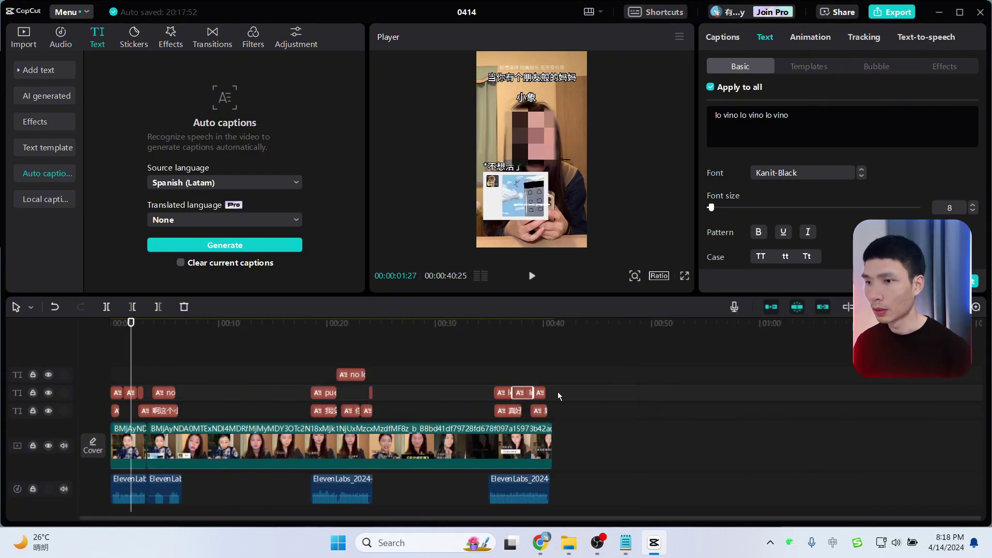
{"action": "left_click_drag", "start_coordinate": [557, 395], "coordinate": [70, 362]}
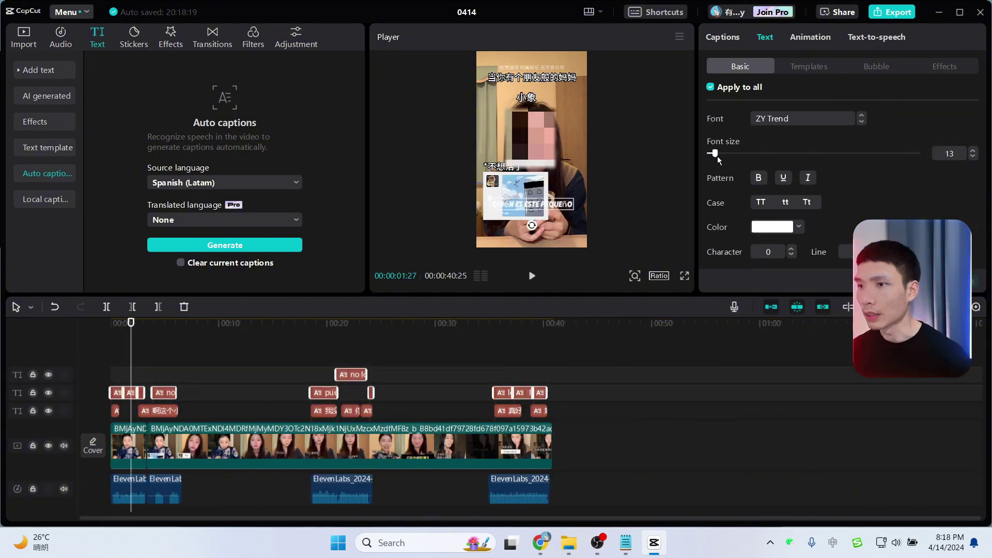
Apply the Frame Pop caption animation to all selected Spanish captions and preview it full screen.
{"action": "left_click", "coordinate": [944, 66]}
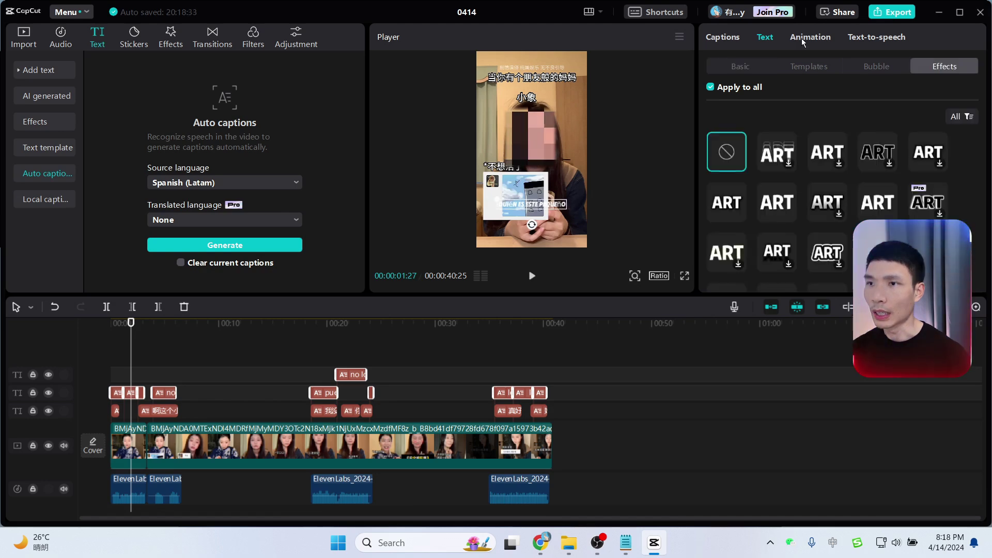
{"action": "left_click", "coordinate": [810, 37]}
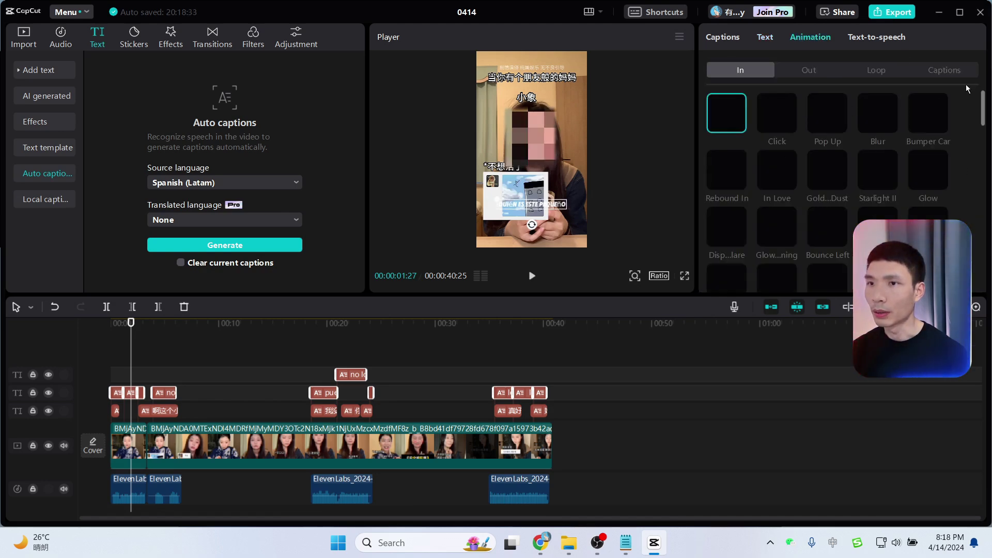
{"action": "left_click", "coordinate": [952, 75]}
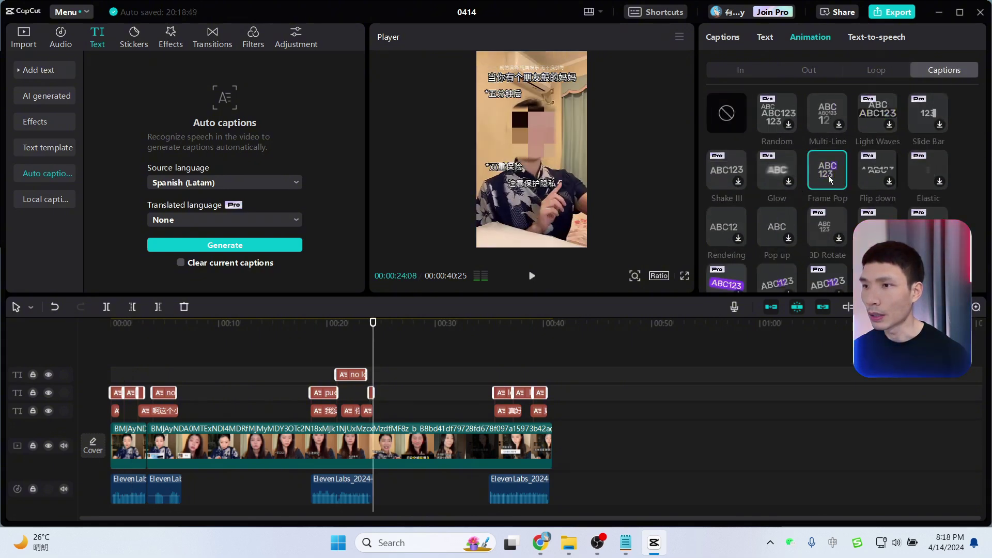
{"action": "scroll", "coordinate": [839, 249], "scroll_direction": "down", "scroll_amount": 1}
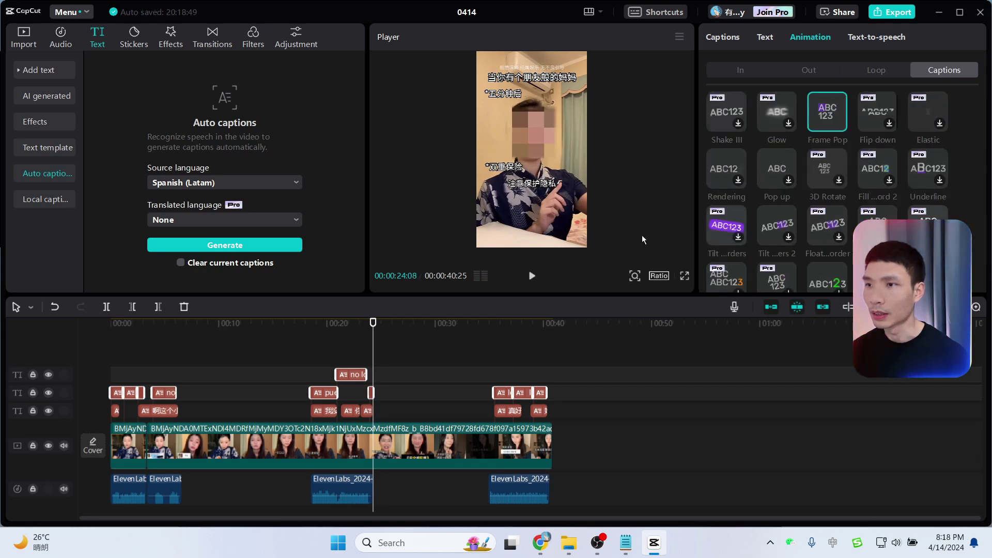
{"action": "left_click", "coordinate": [684, 275]}
{"action": "key", "text": "Escape"}
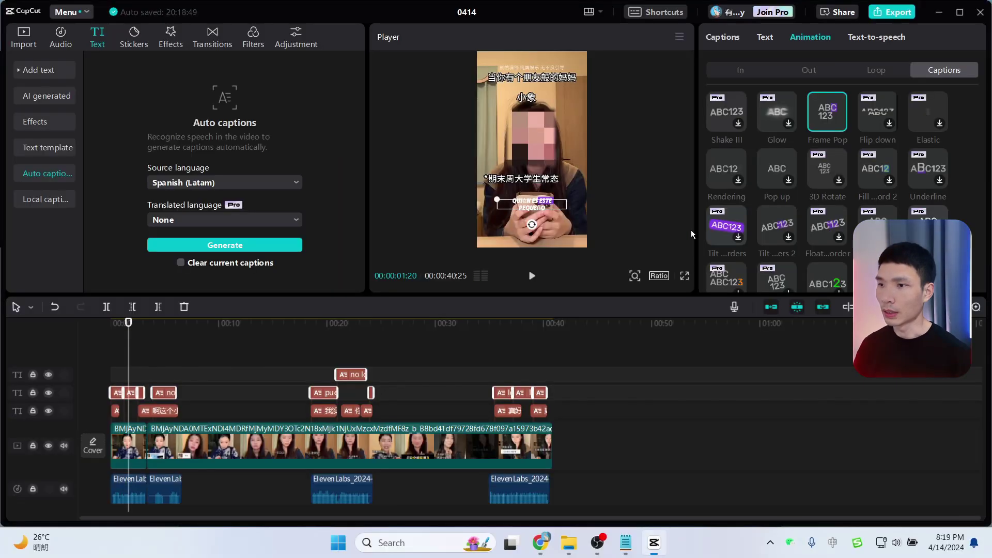
Delete all Chinese captions from the track directly above the video clips.
{"action": "left_click_drag", "start_coordinate": [575, 414], "coordinate": [203, 423]}
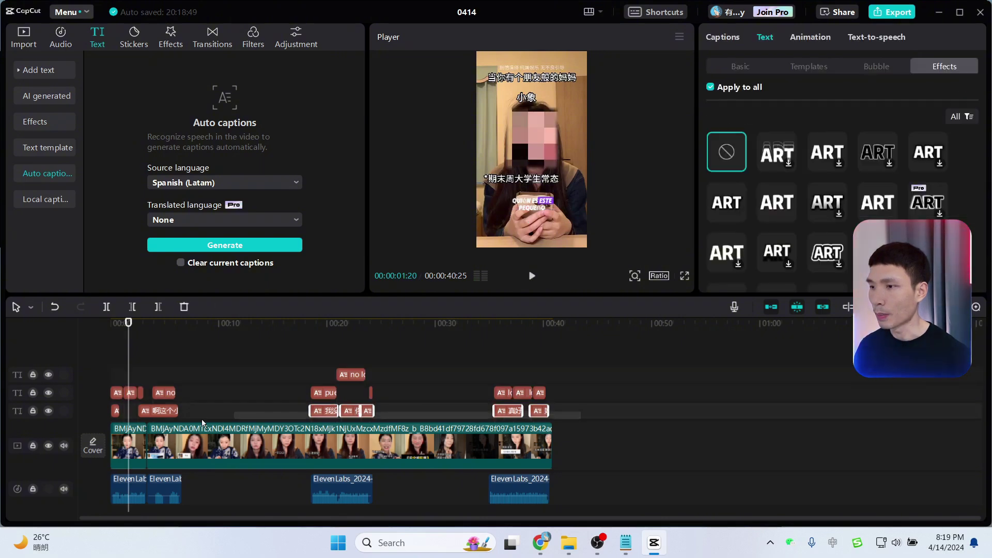
{"action": "left_click_drag", "start_coordinate": [100, 423], "coordinate": [108, 424]}
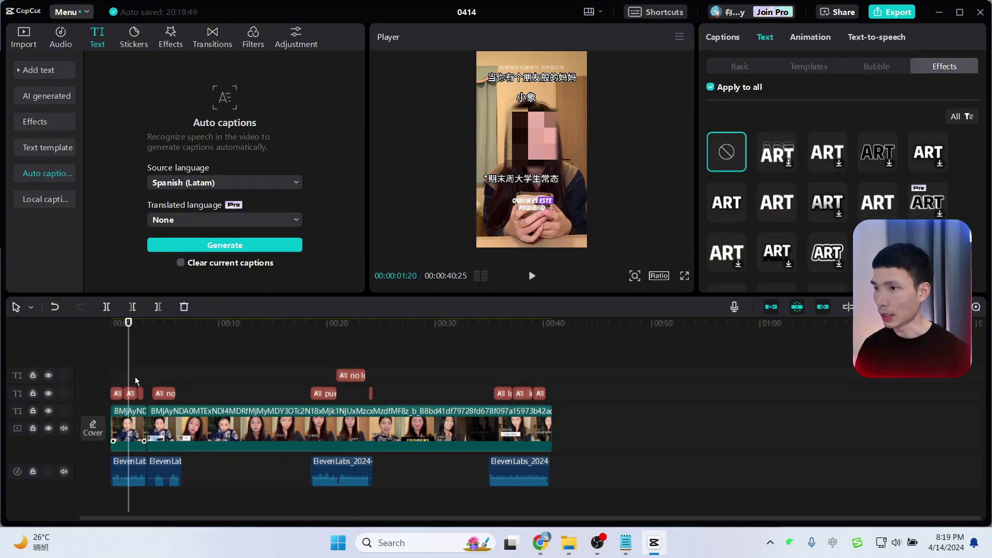
{"action": "key", "text": "Delete"}
Play the dubbed video full screen from the start and replay its closing section to review captions and narration.
{"action": "left_click", "coordinate": [111, 325]}
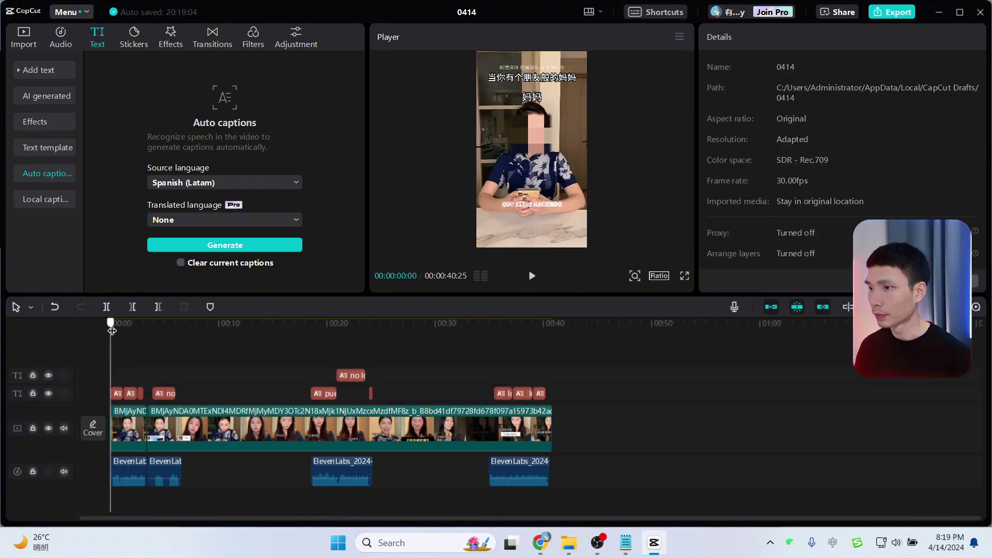
{"action": "left_click", "coordinate": [684, 276]}
{"action": "key", "text": "space"}
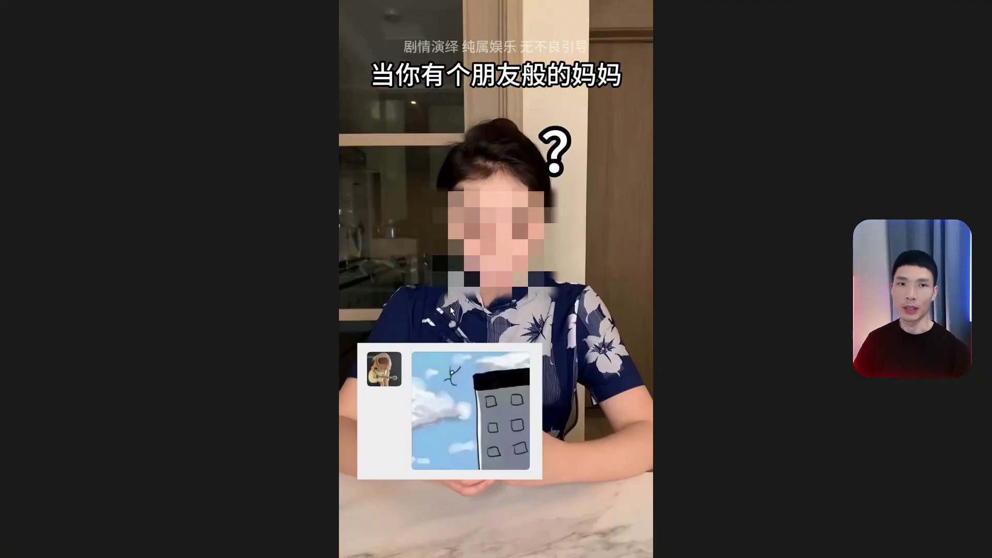
{"action": "key", "text": "Escape"}
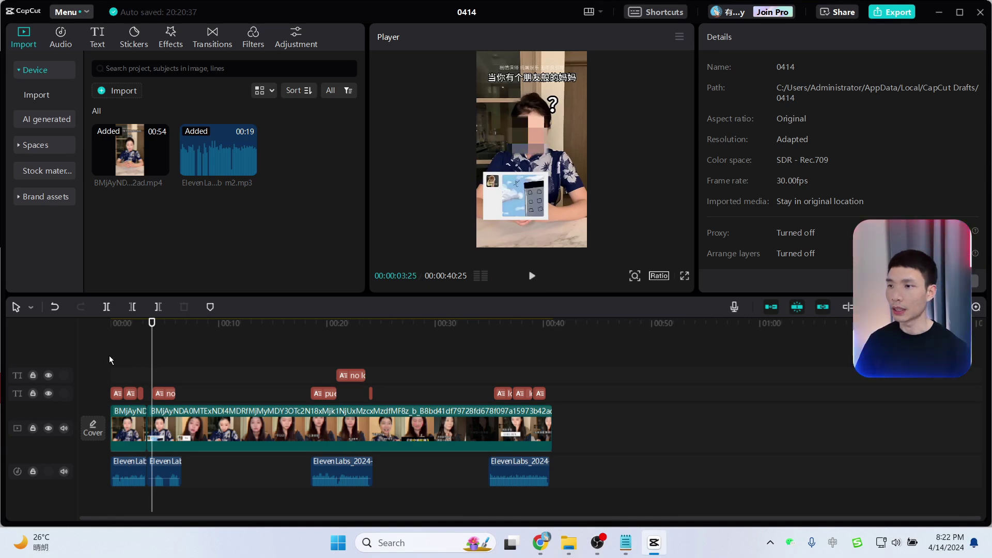
{"action": "left_click_drag", "start_coordinate": [320, 334], "coordinate": [517, 335]}
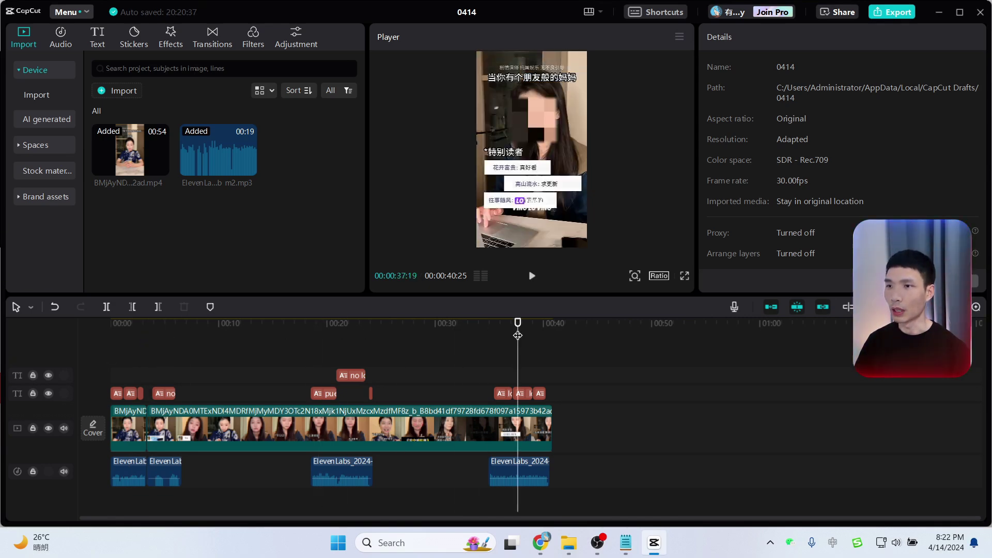
{"action": "key", "text": "space"}
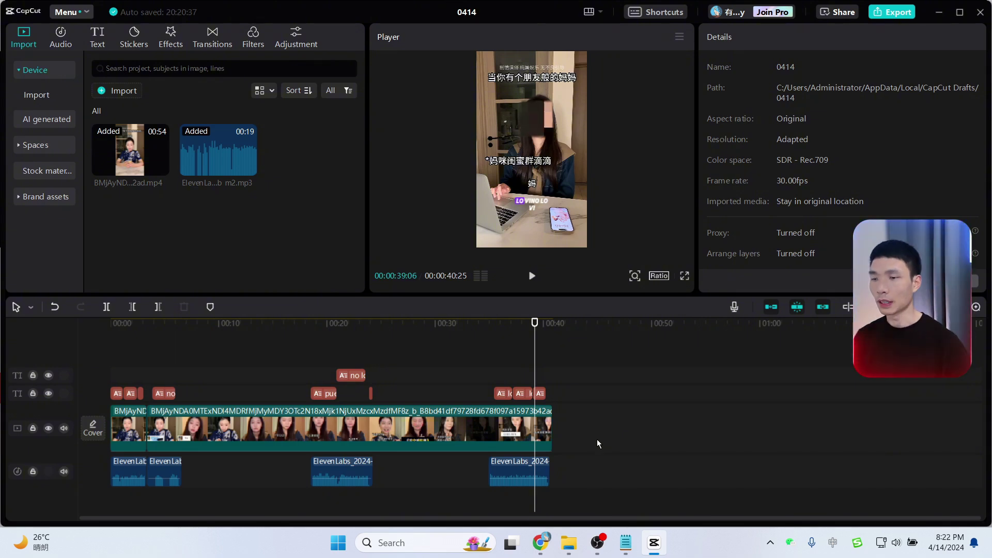
Switch to ElevenLabs in the browser and open its Dubbing page.
{"action": "left_click", "coordinate": [540, 543]}
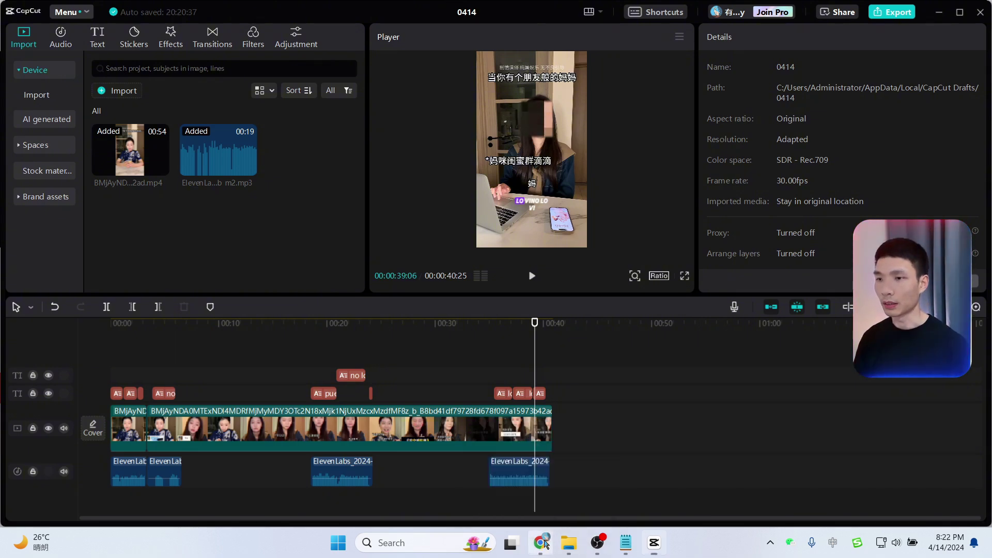
{"action": "left_click", "coordinate": [650, 7]}
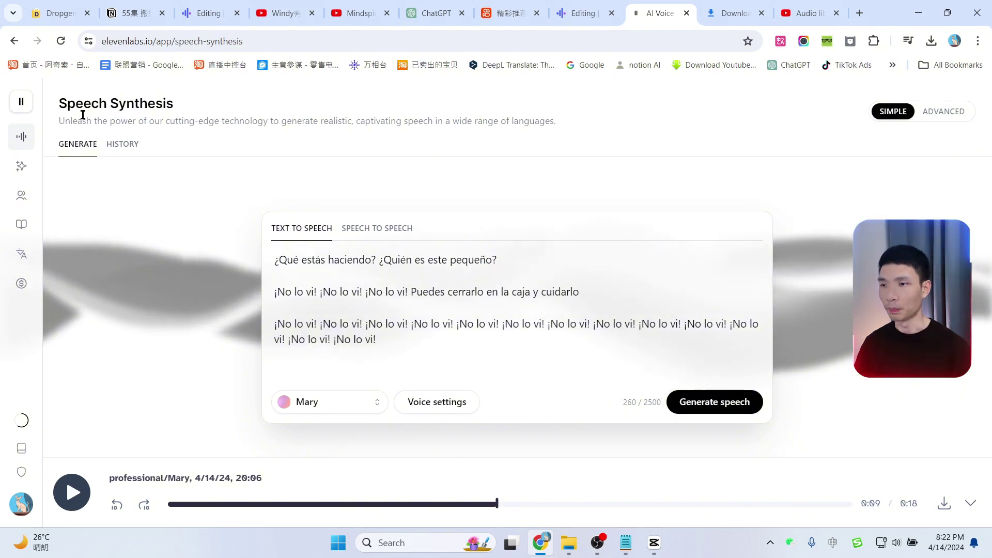
{"action": "mouse_move", "coordinate": [28, 248]}
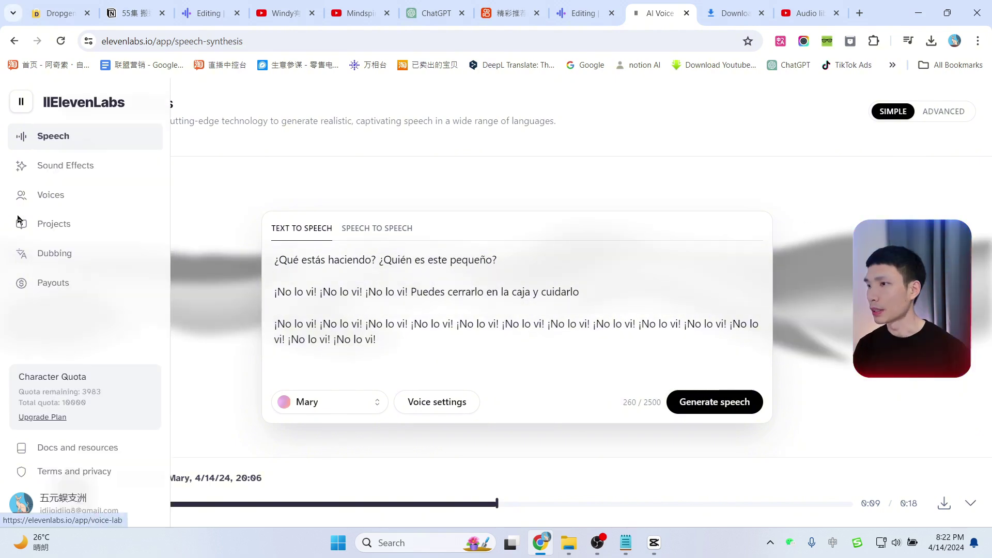
{"action": "left_click", "coordinate": [54, 257]}
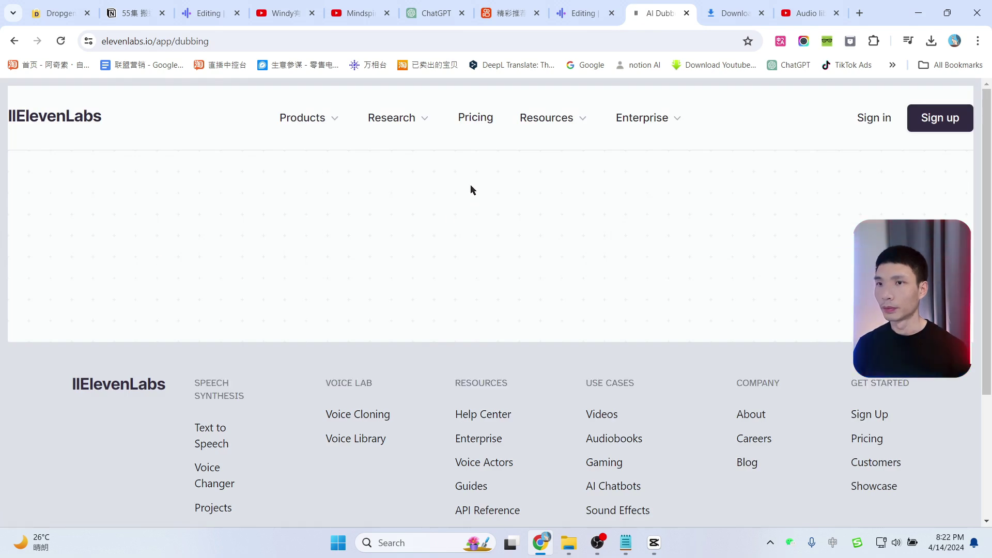
Upload the original Chinese video as the source file for a new dubbing project and look over its preview.
{"action": "scroll", "coordinate": [498, 405], "scroll_direction": "down", "scroll_amount": 4}
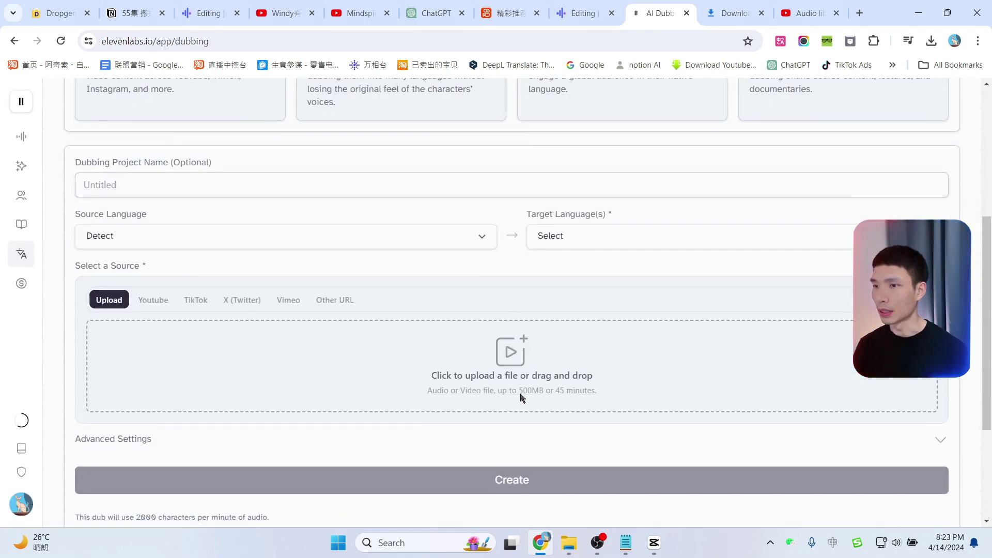
{"action": "scroll", "coordinate": [520, 396], "scroll_direction": "down", "scroll_amount": 2}
{"action": "left_click", "coordinate": [513, 239]}
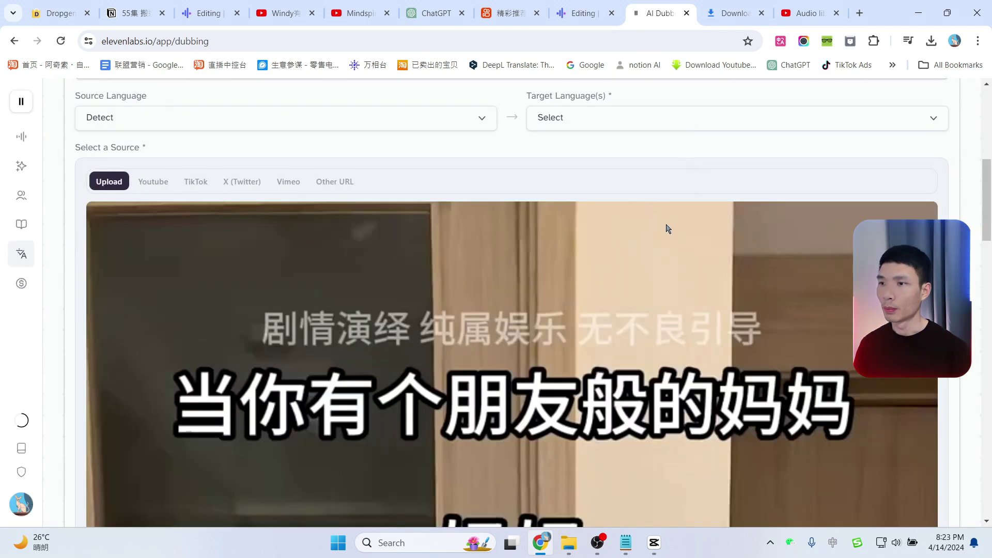
{"action": "scroll", "coordinate": [726, 293], "scroll_direction": "down", "scroll_amount": 4}
{"action": "scroll", "coordinate": [718, 310], "scroll_direction": "up", "scroll_amount": 9}
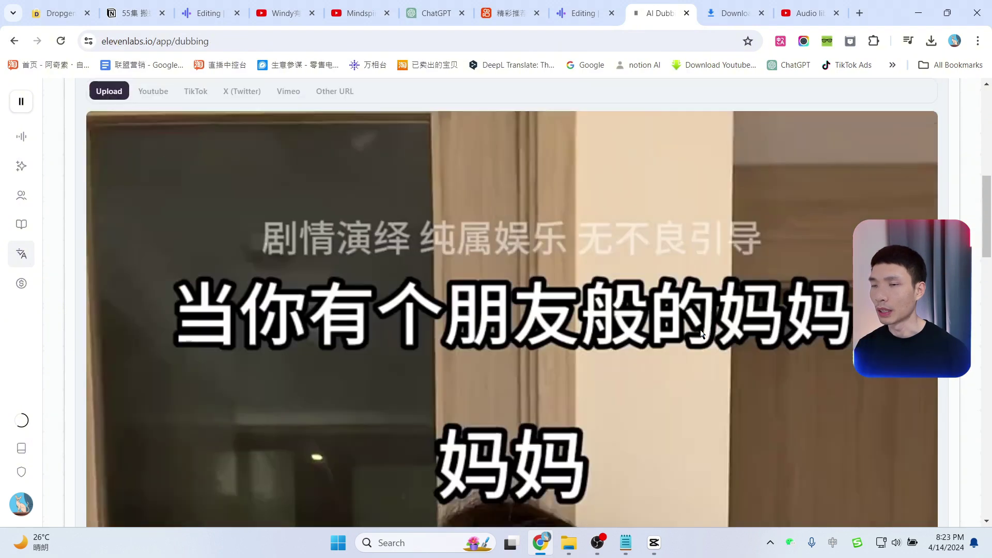
{"action": "scroll", "coordinate": [436, 287], "scroll_direction": "down", "scroll_amount": 2}
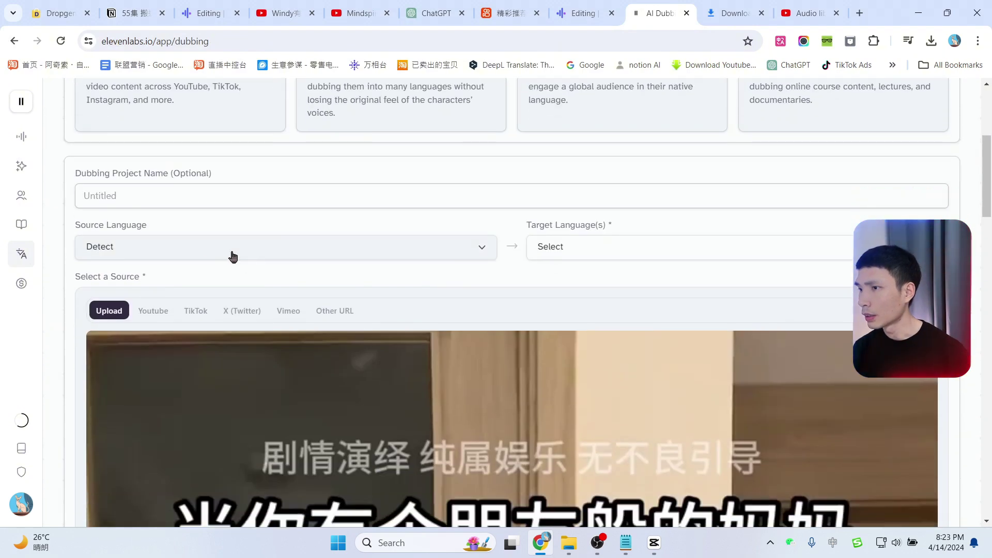
Set the dubbing project's source language to Chinese and its target language to Hindi.
{"action": "left_click", "coordinate": [205, 246]}
{"action": "scroll", "coordinate": [207, 305], "scroll_direction": "down", "scroll_amount": 3}
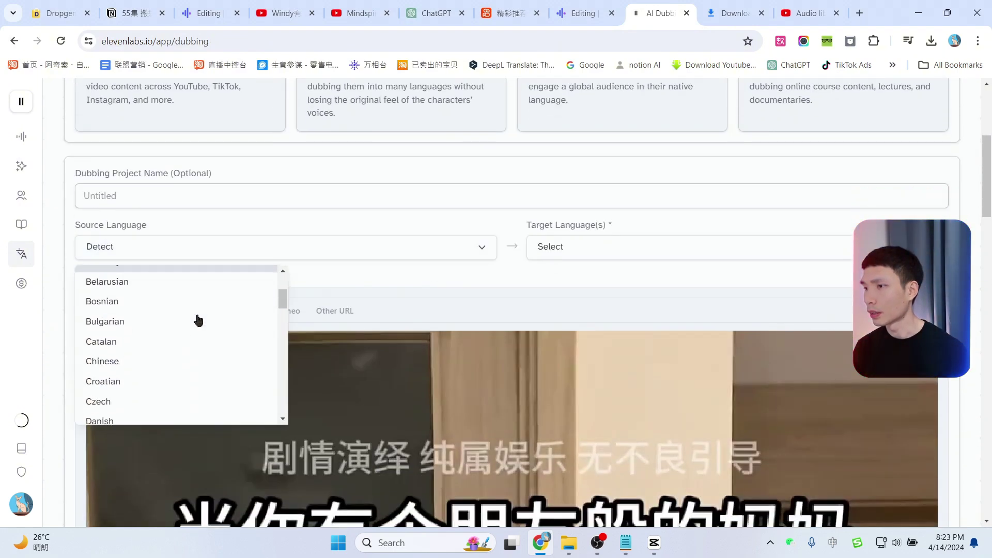
{"action": "left_click", "coordinate": [147, 356]}
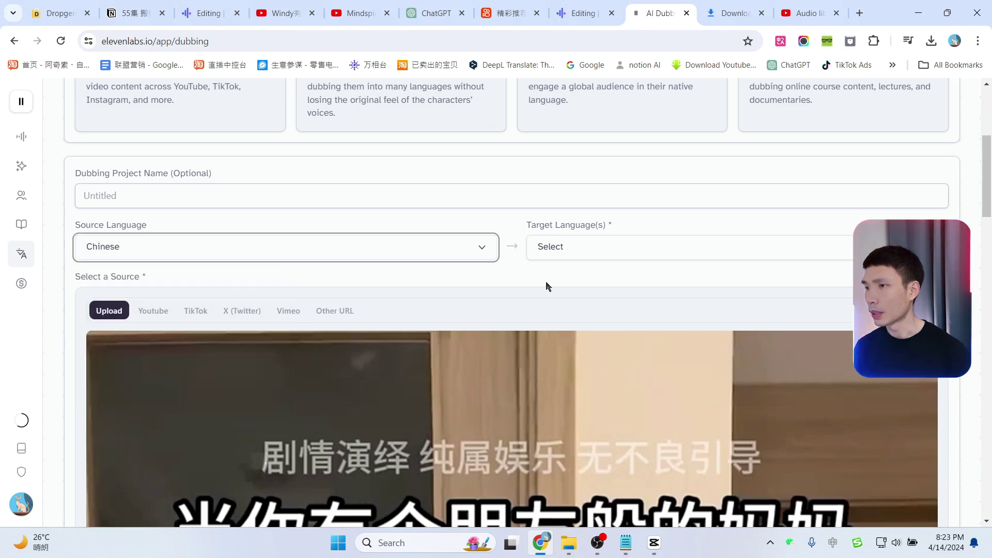
{"action": "left_click", "coordinate": [627, 249]}
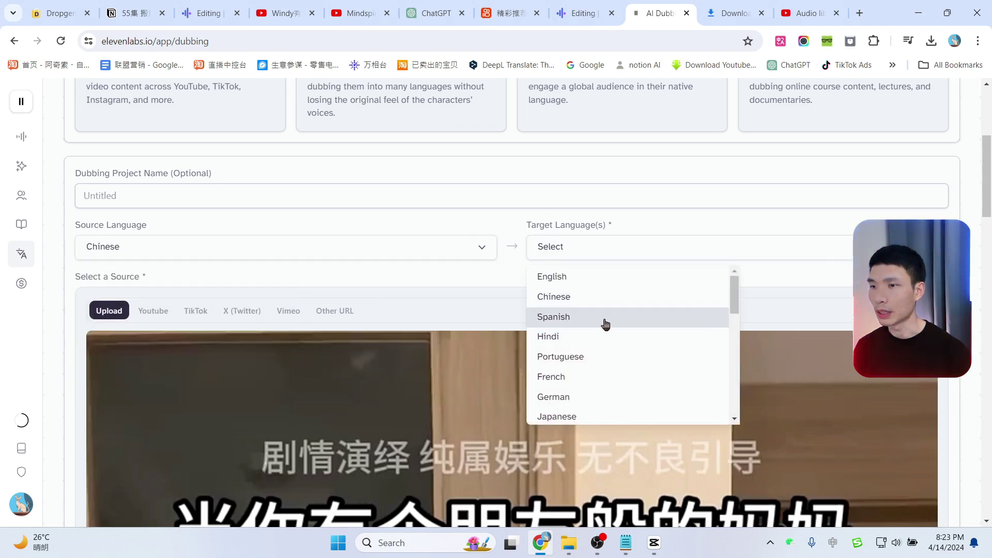
{"action": "left_click", "coordinate": [566, 339]}
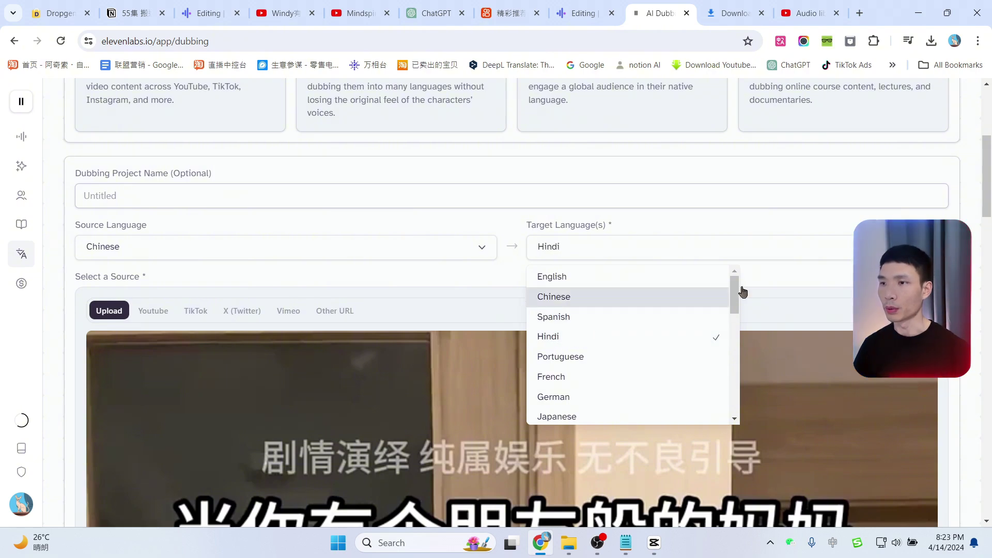
{"action": "left_click", "coordinate": [977, 287]}
Create the Hindi dub of the uploaded video.
{"action": "scroll", "coordinate": [976, 288], "scroll_direction": "down", "scroll_amount": 6}
{"action": "scroll", "coordinate": [498, 321], "scroll_direction": "down", "scroll_amount": 10}
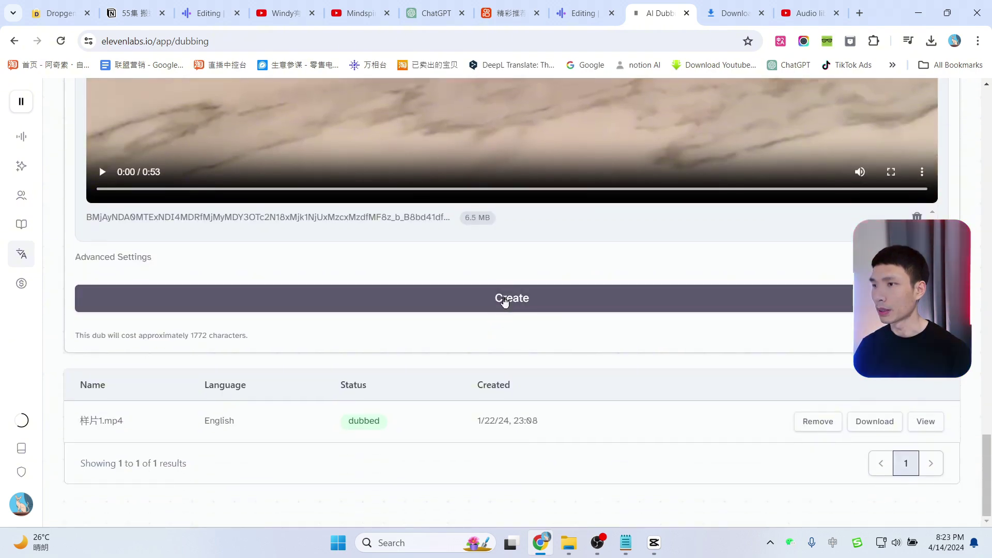
{"action": "left_click", "coordinate": [504, 303]}
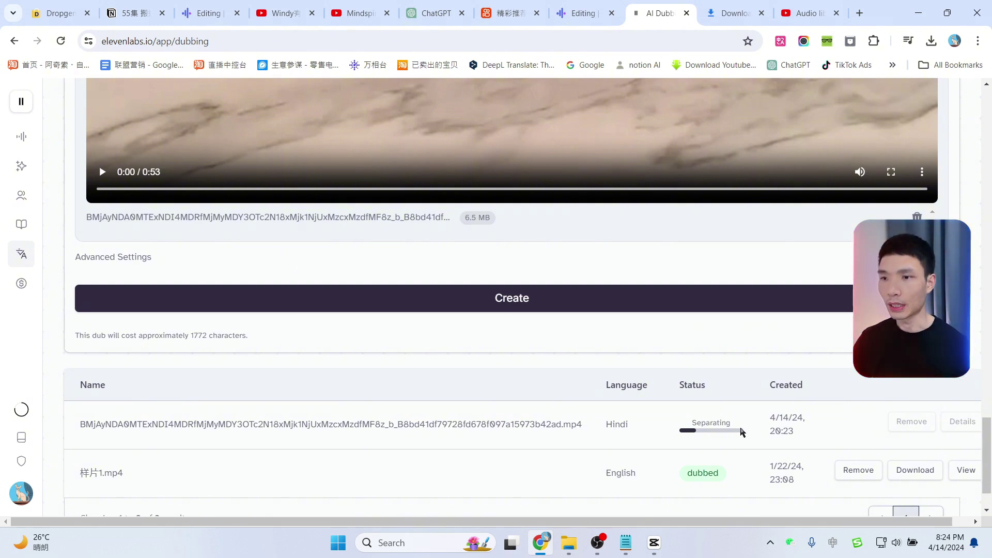
Switch to Jianying (剪映), select the video clip on the timeline and bring up its video translation (视频翻译) audio settings.
{"action": "key", "text": "alt+Tab"}
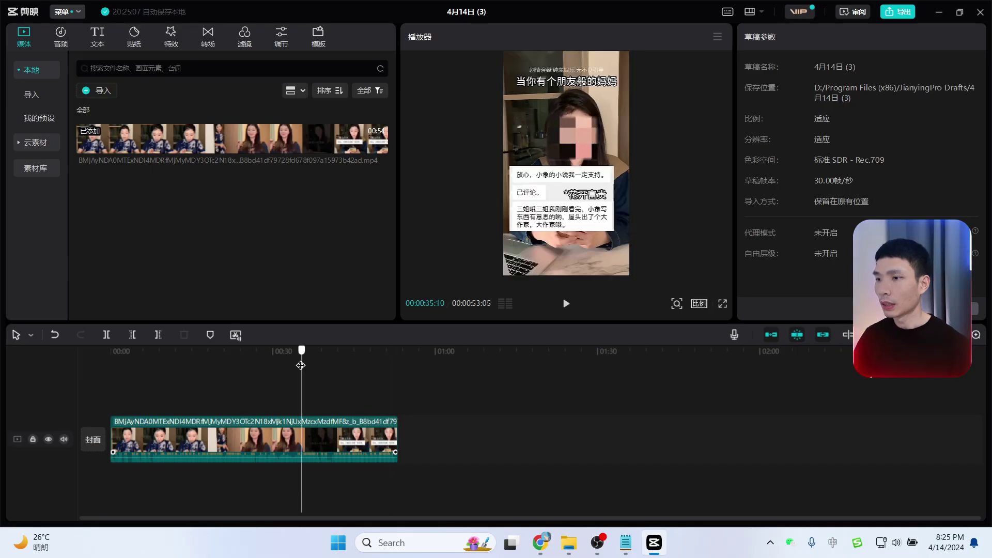
{"action": "left_click_drag", "start_coordinate": [300, 366], "coordinate": [267, 366]}
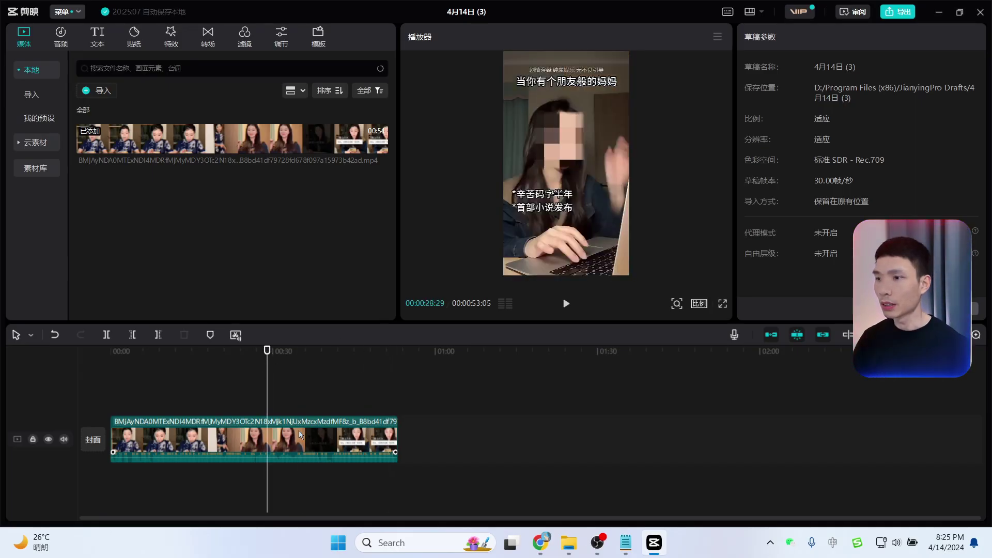
{"action": "left_click", "coordinate": [231, 446]}
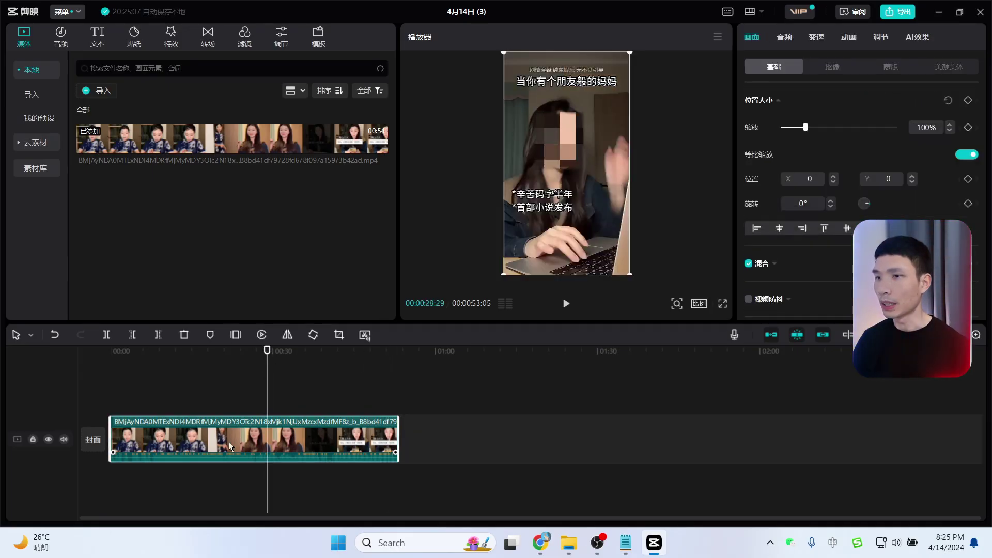
{"action": "left_click", "coordinate": [784, 37]}
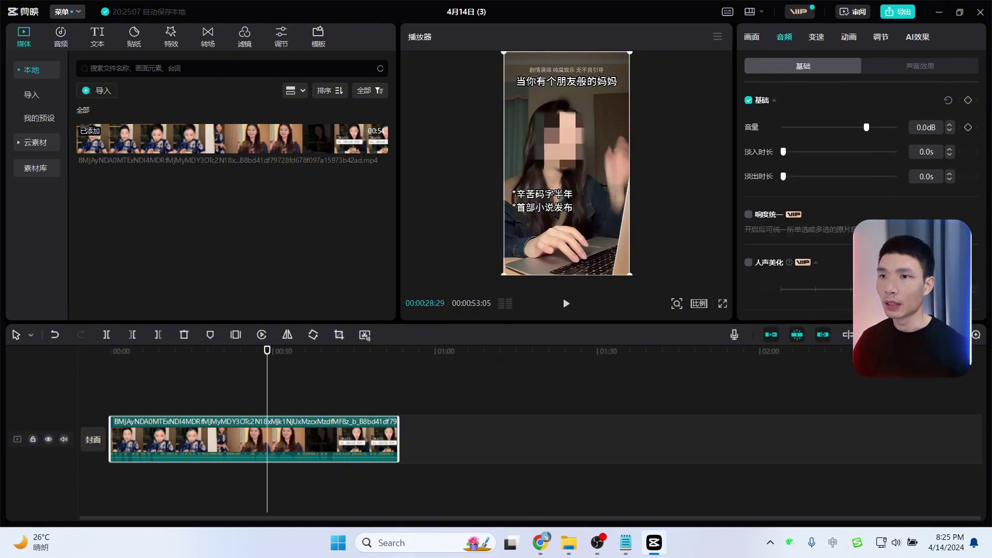
{"action": "scroll", "coordinate": [765, 213], "scroll_direction": "down", "scroll_amount": 3}
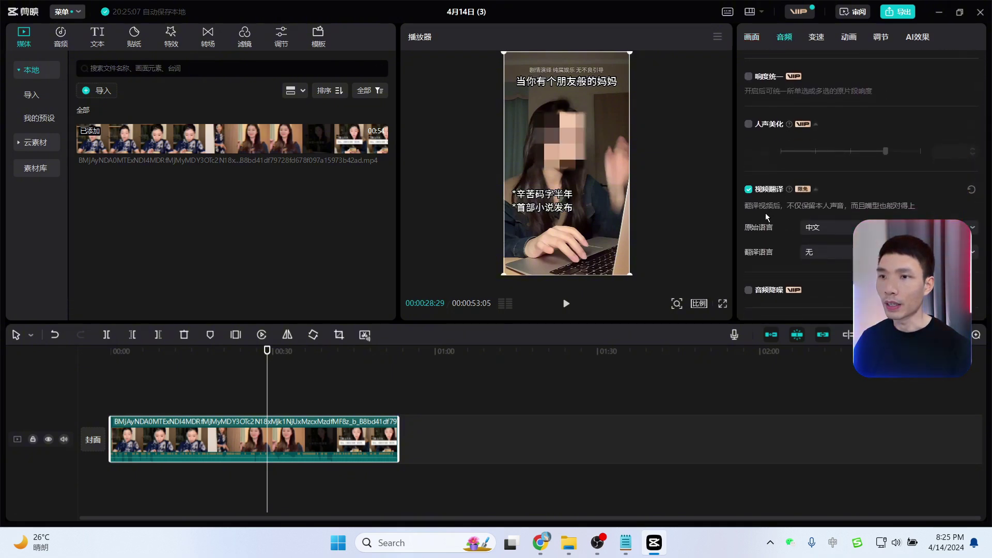
{"action": "scroll", "coordinate": [896, 195], "scroll_direction": "down", "scroll_amount": 1}
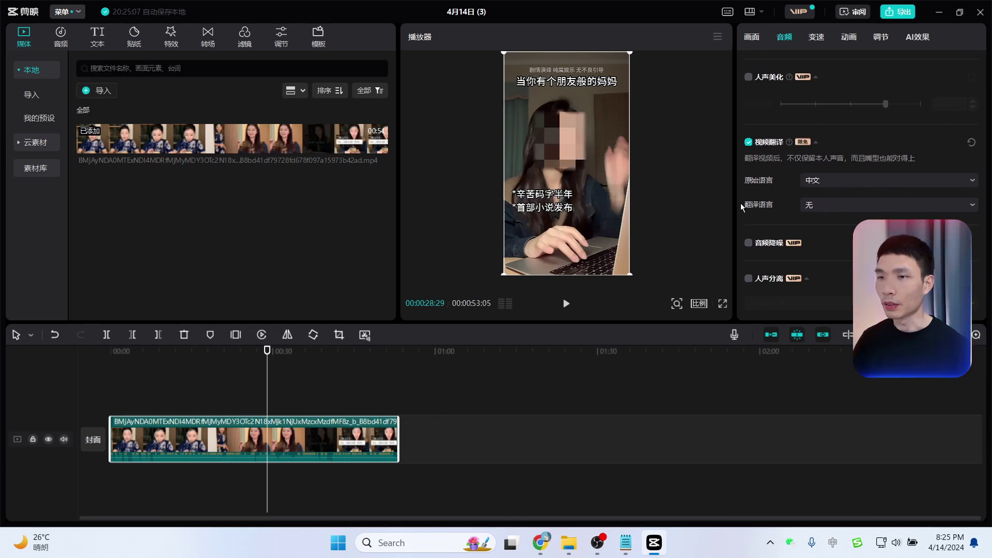
Set the clip's translation language to Japanese (日语), accept the material usage terms and confirm the authorization.
{"action": "left_click", "coordinate": [839, 203]}
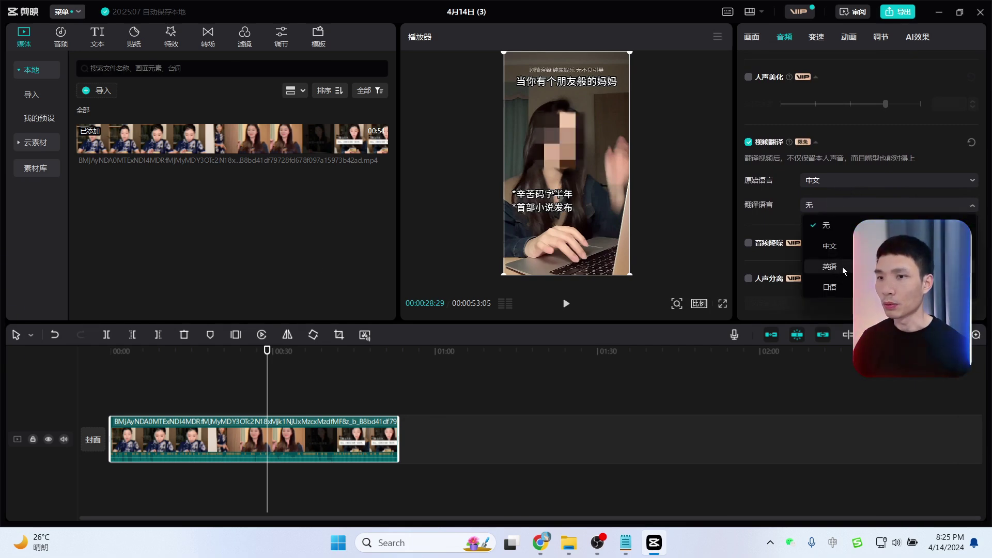
{"action": "left_click", "coordinate": [828, 290]}
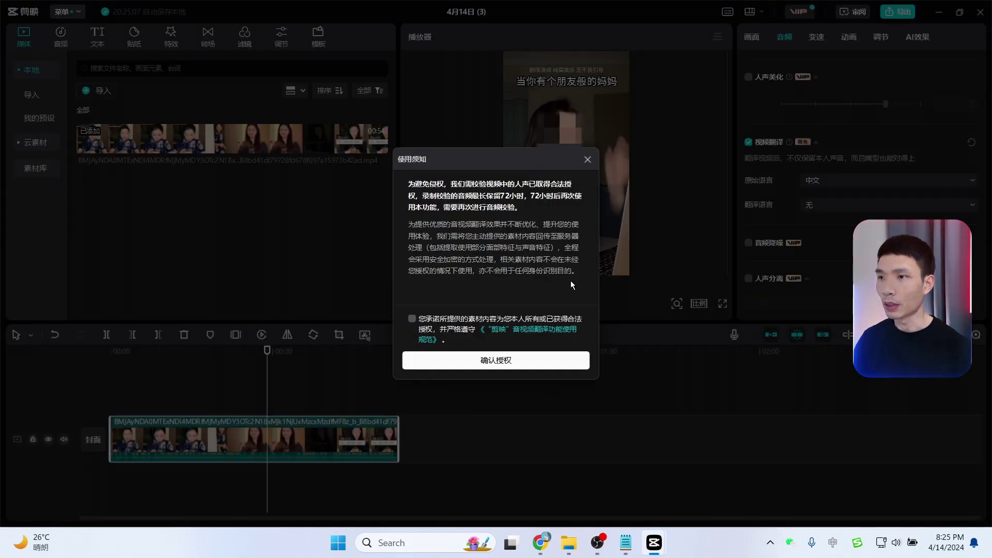
{"action": "left_click", "coordinate": [411, 318]}
{"action": "left_click", "coordinate": [469, 361]}
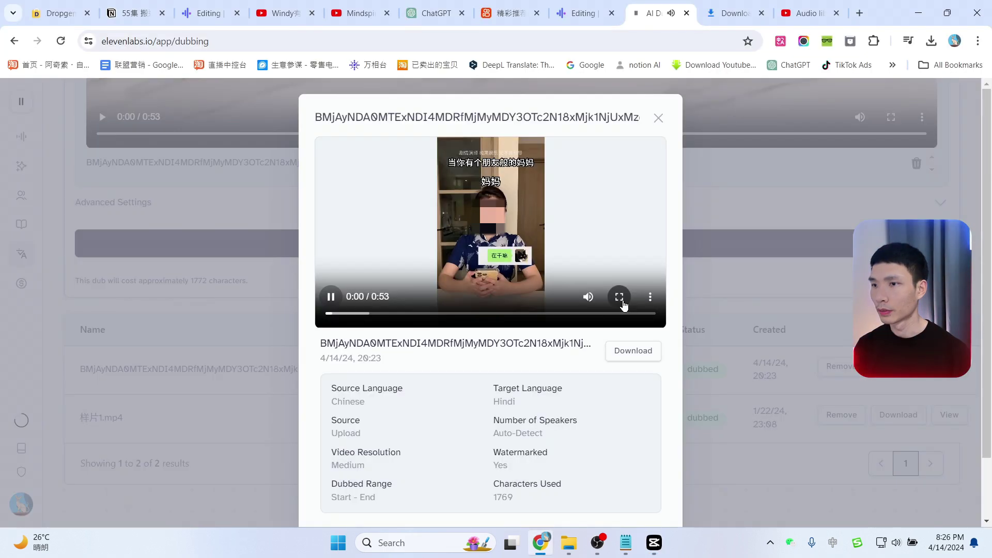
Play the Hindi dub full screen in ElevenLabs, and preview the original and translated clips in Jianying's media library for comparison.
{"action": "left_click", "coordinate": [620, 295]}
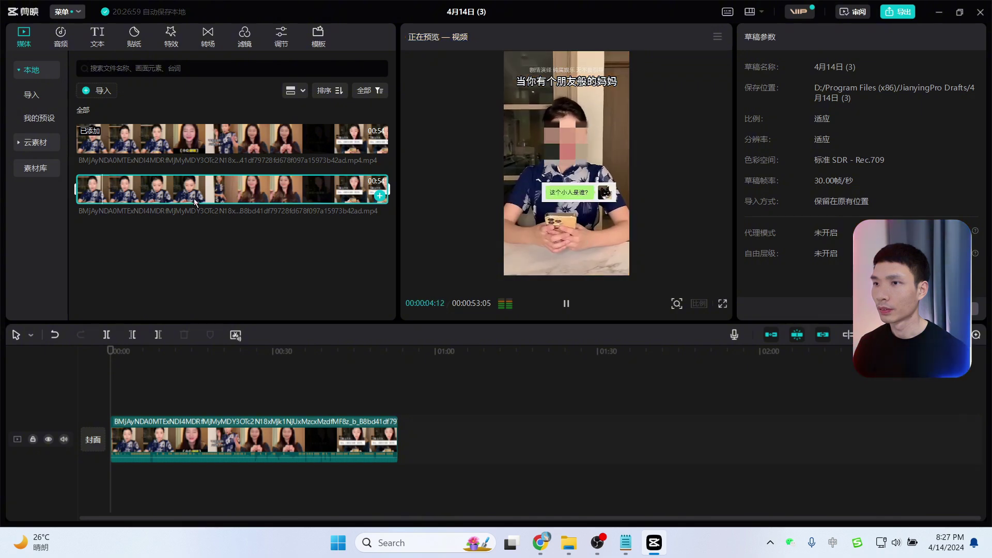
{"action": "key", "text": "space"}
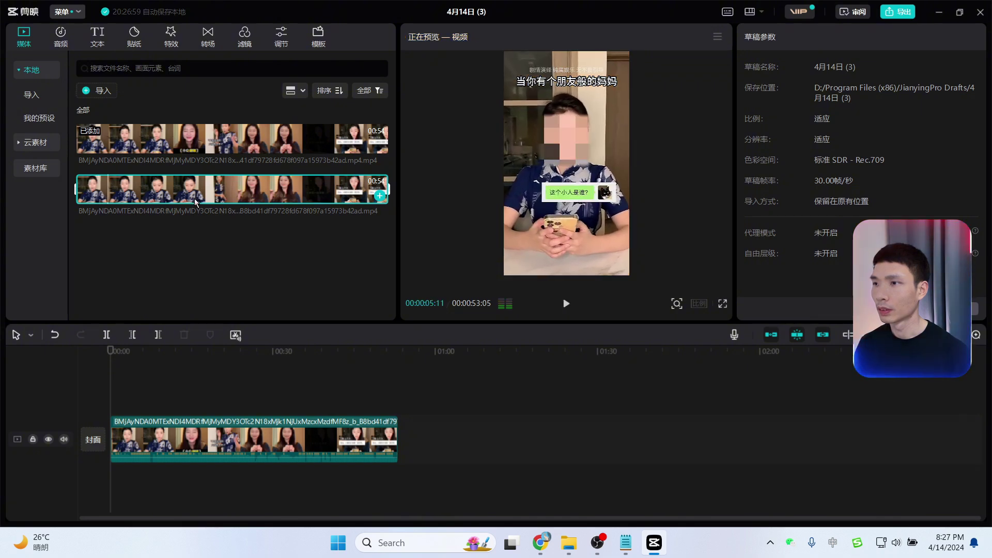
{"action": "left_click", "coordinate": [160, 137]}
{"action": "key", "text": "space"}
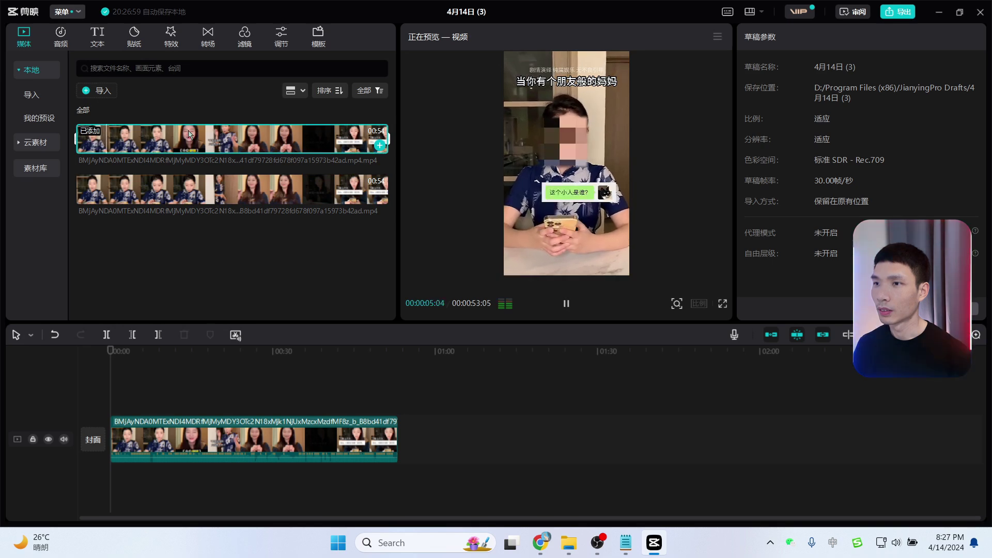
{"action": "key", "text": "space"}
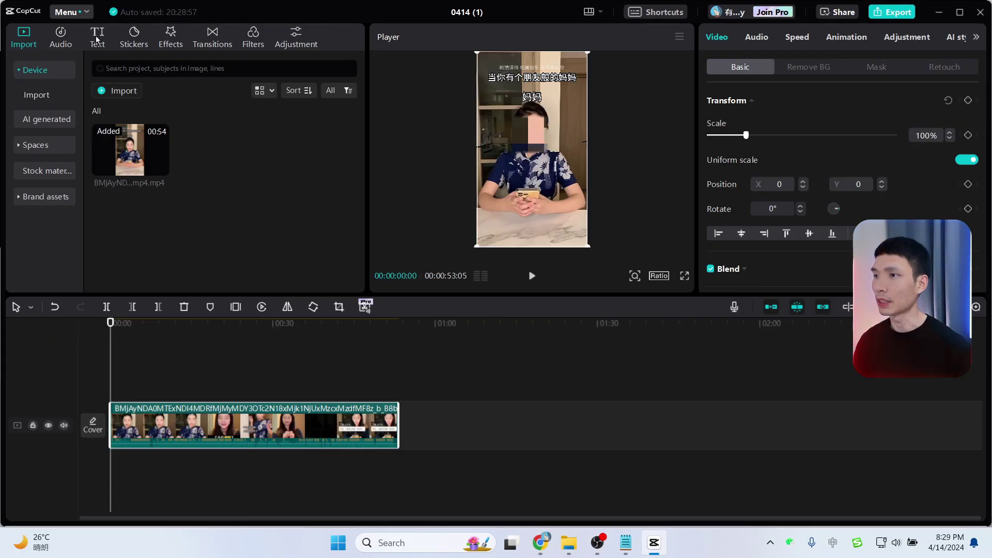
Generate auto captions in CapCut with Spanish (Latam) as source language and no translation, and play the captioned video full screen.
{"action": "left_click", "coordinate": [97, 38]}
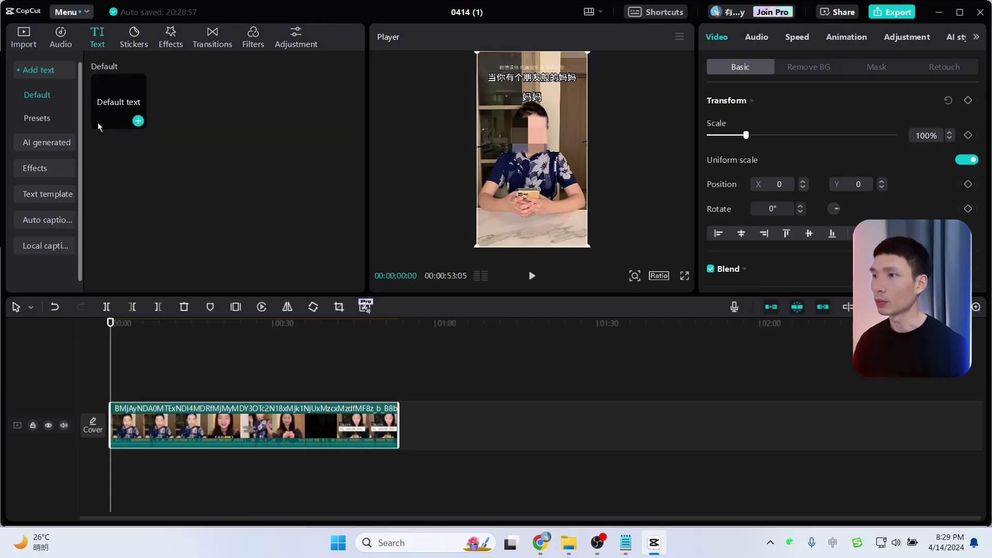
{"action": "left_click", "coordinate": [37, 223]}
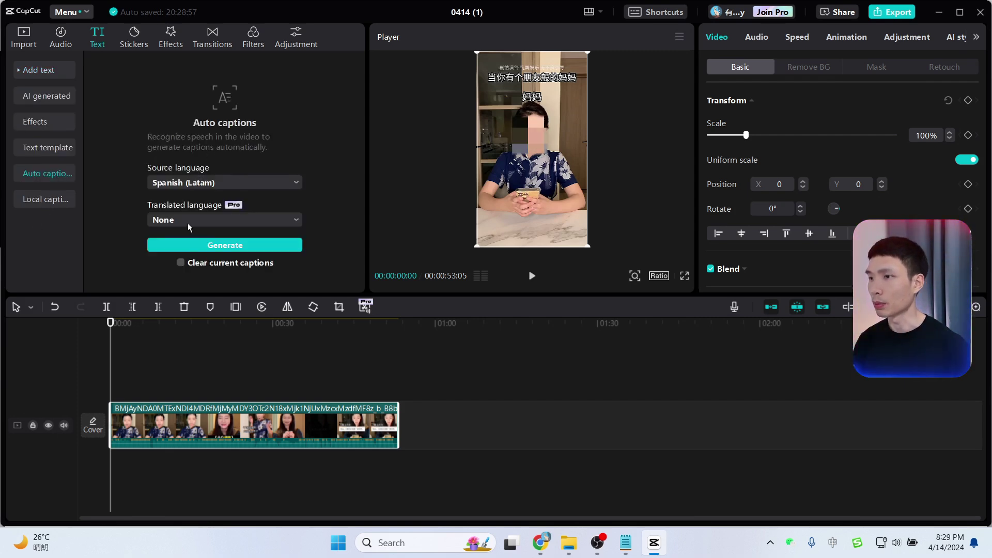
{"action": "left_click", "coordinate": [233, 251]}
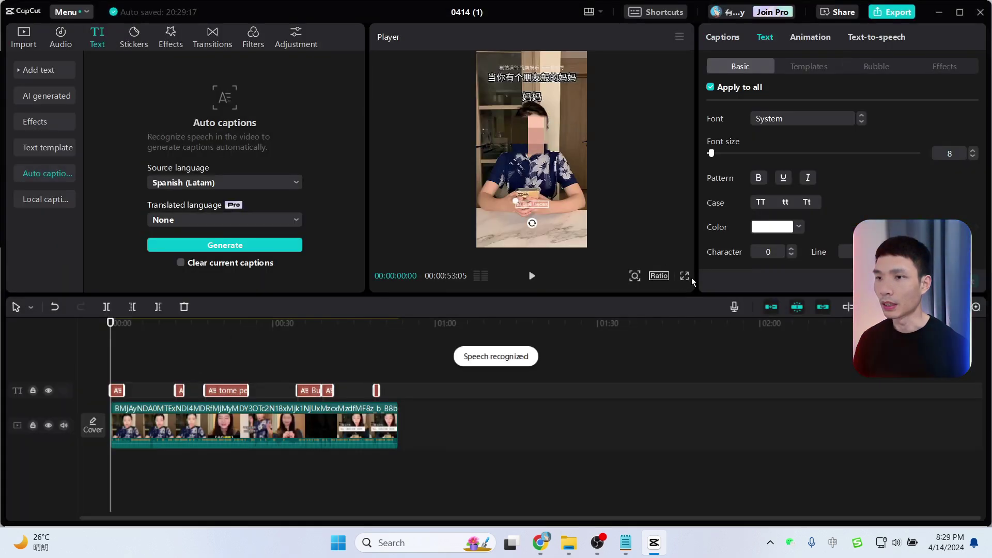
{"action": "left_click", "coordinate": [684, 275]}
{"action": "key", "text": "space"}
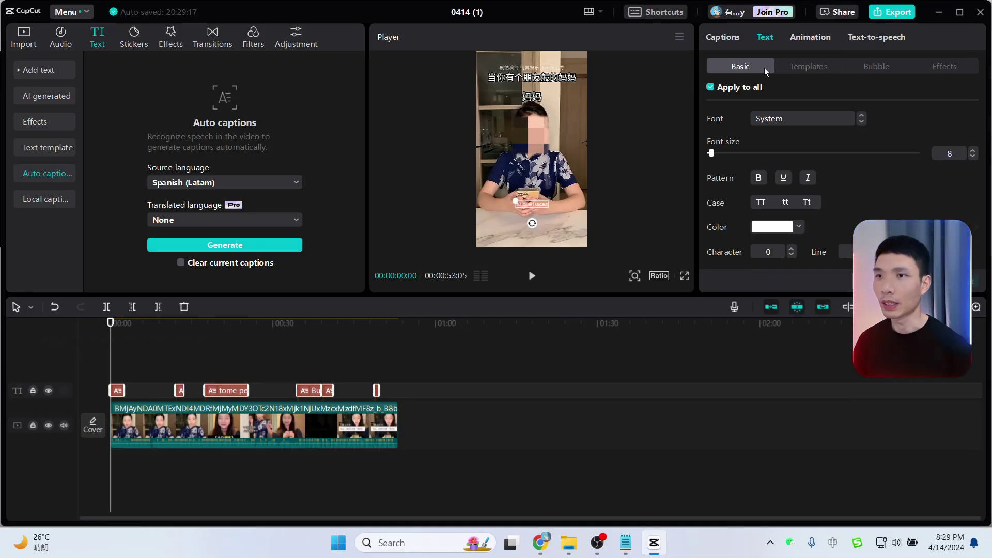
Set the font of all generated captions to Kanit-Black and the font size to 19.
{"action": "left_click", "coordinate": [801, 118]}
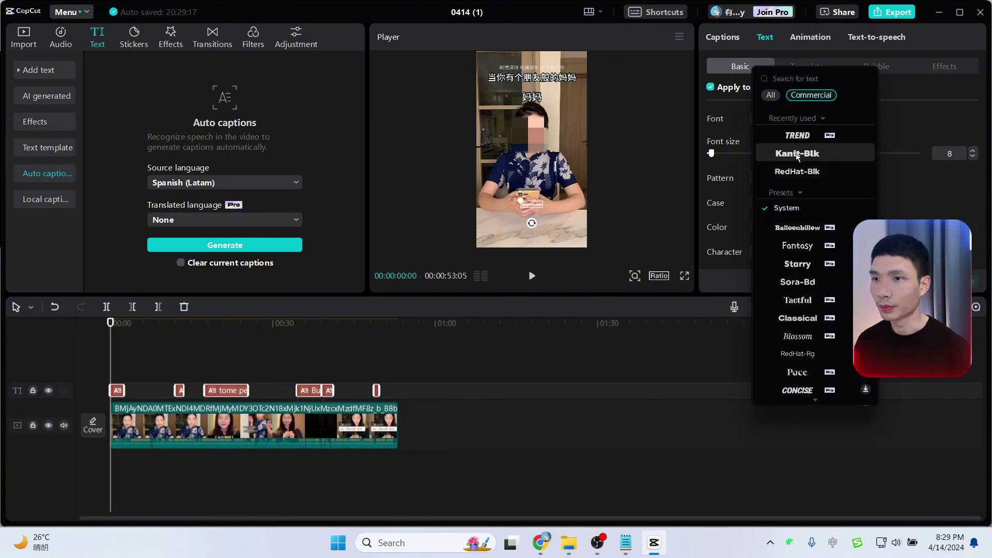
{"action": "left_click", "coordinate": [796, 150]}
{"action": "left_click_drag", "start_coordinate": [718, 159], "coordinate": [721, 158]}
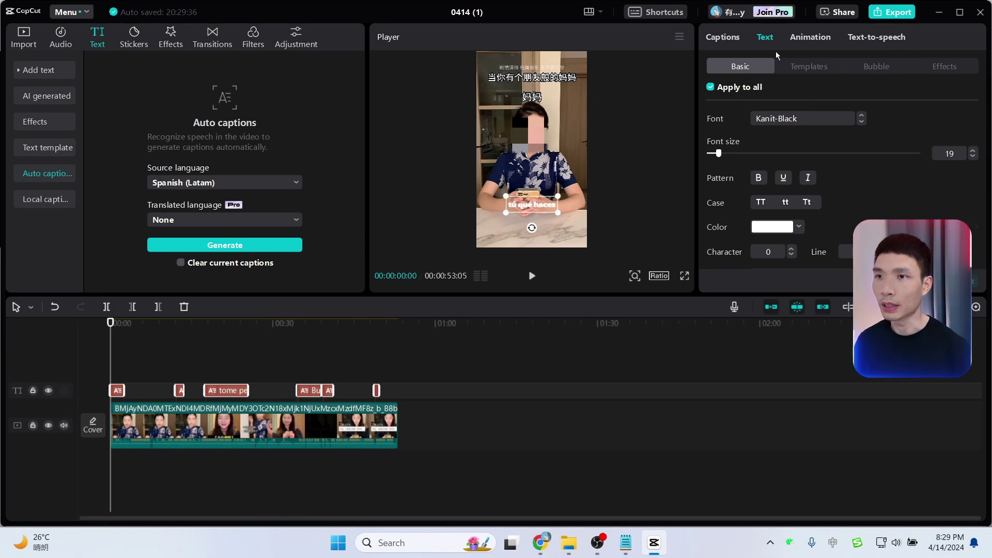
Apply the "Tilt ...ers 2" caption animation to all selected captions and play the video full screen.
{"action": "left_click", "coordinate": [817, 39]}
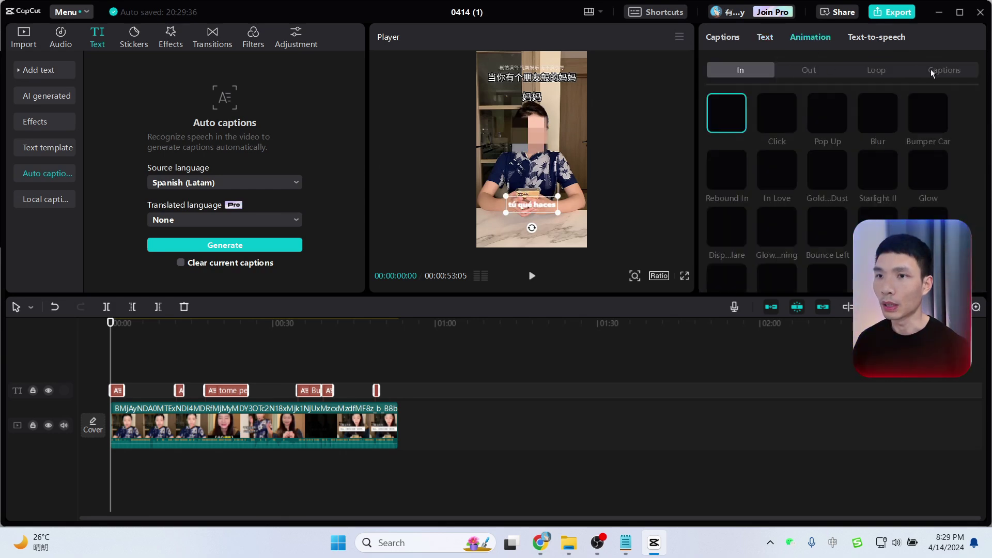
{"action": "left_click", "coordinate": [944, 73]}
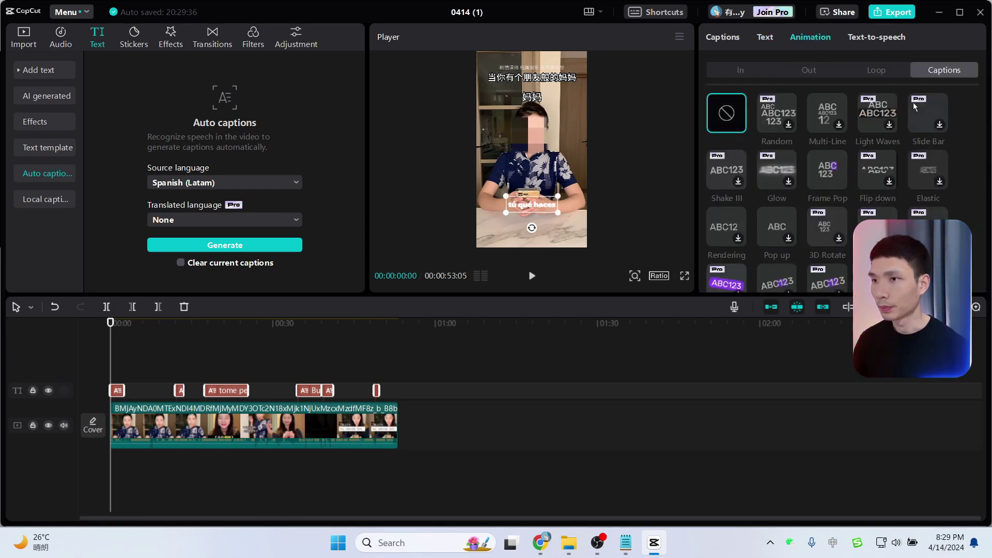
{"action": "scroll", "coordinate": [895, 180], "scroll_direction": "down", "scroll_amount": 1}
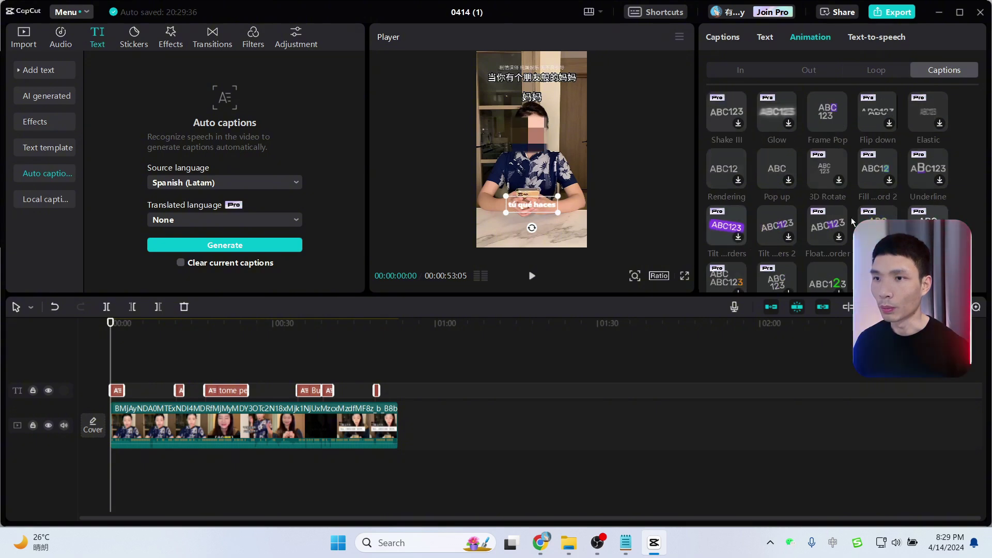
{"action": "left_click", "coordinate": [776, 232]}
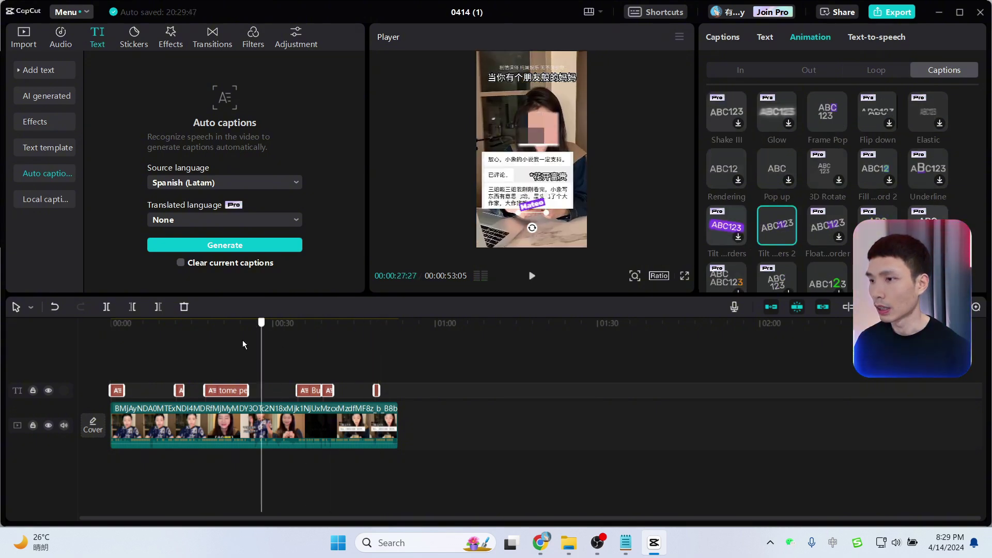
{"action": "left_click", "coordinate": [684, 275]}
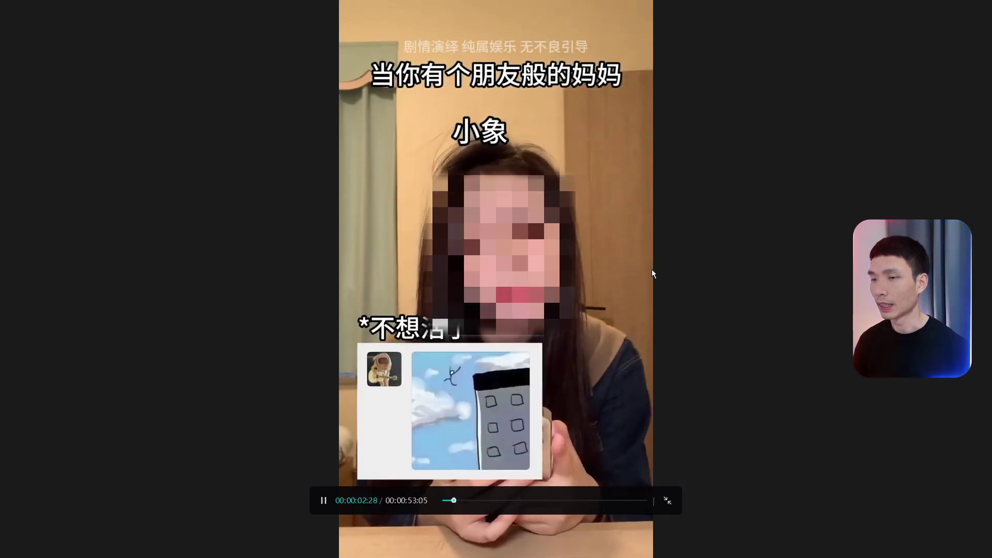